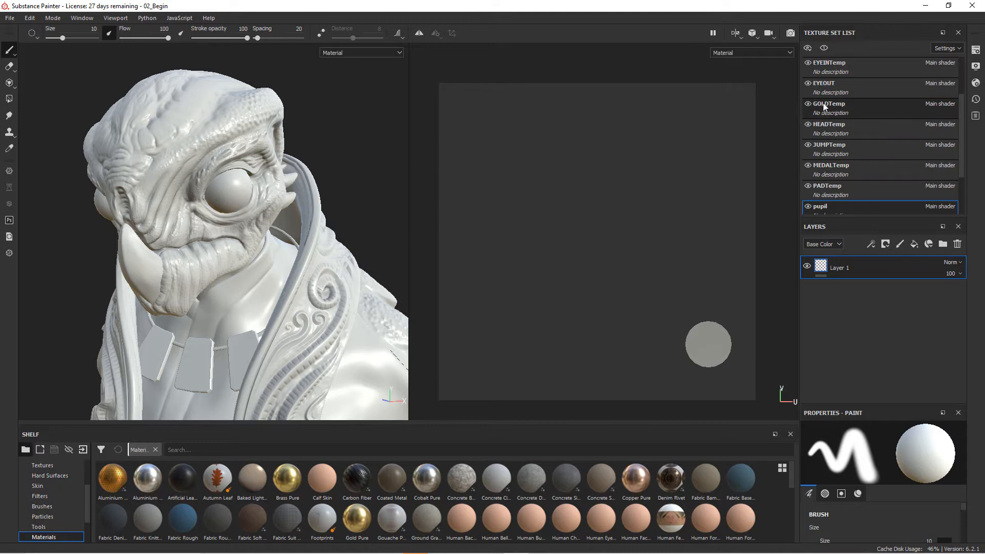
# Hide the EYEOUT texture set and add a fill layer to the pupil set with its height and normal channels disabled.
pyautogui.click(807, 83)
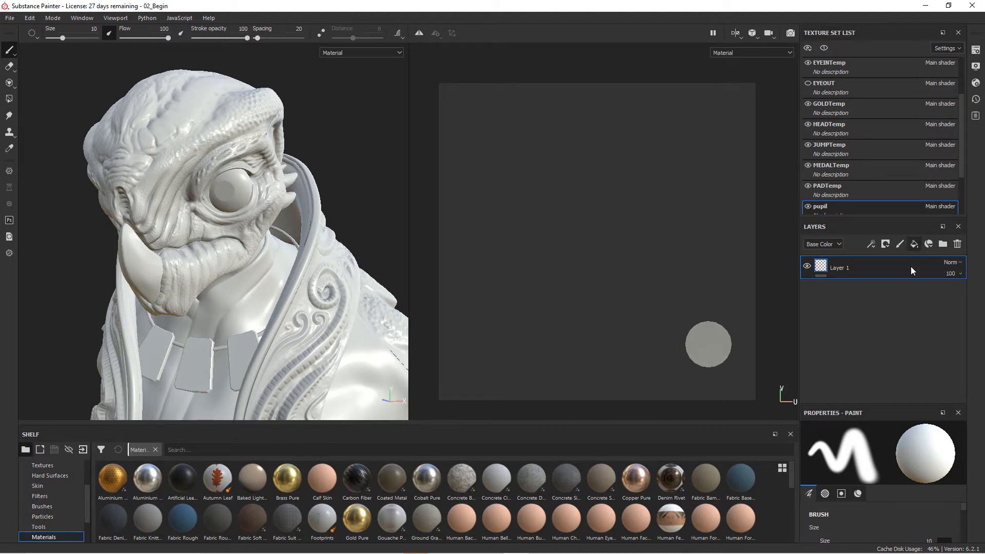
pyautogui.click(914, 244)
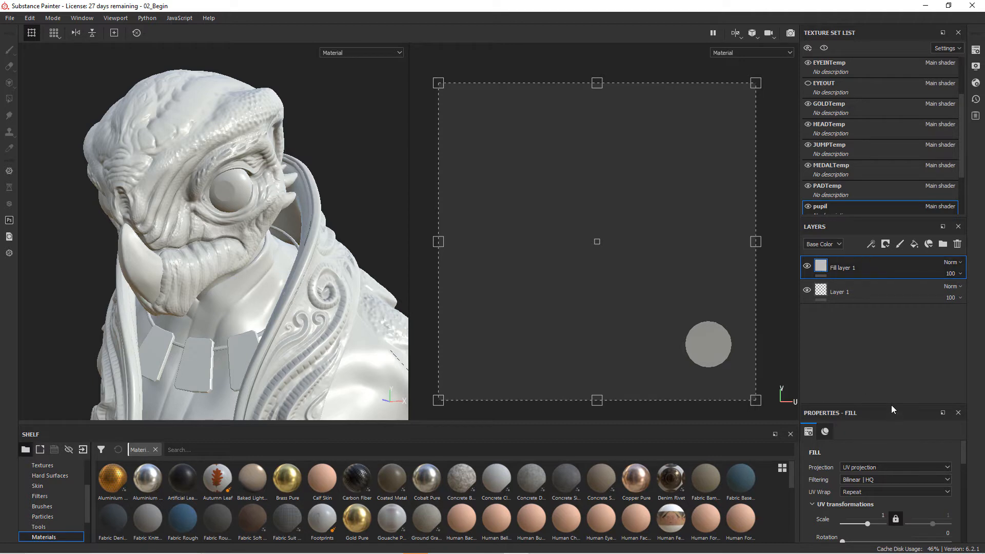
pyautogui.moveTo(891, 405); pyautogui.dragTo(892, 344)
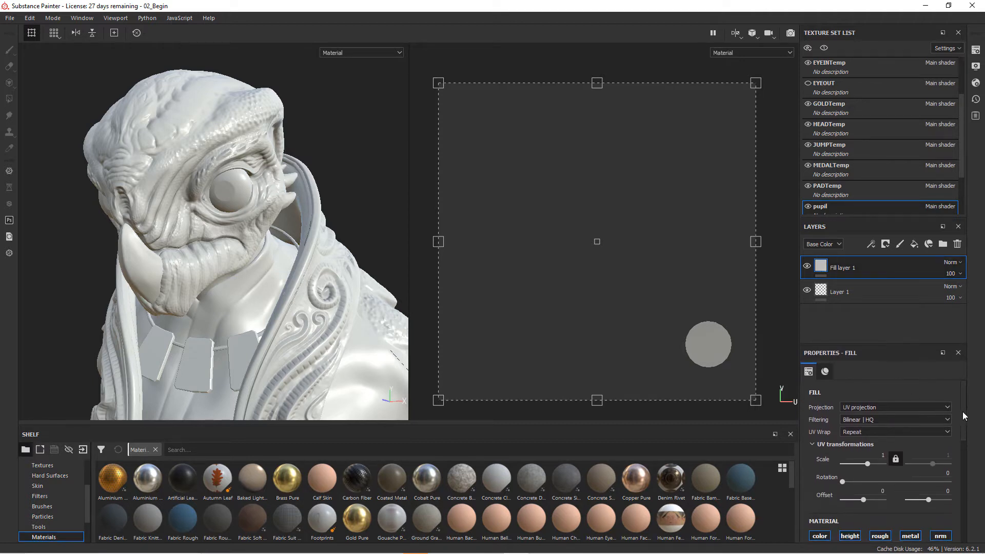
pyautogui.scroll(-1, 963, 412)
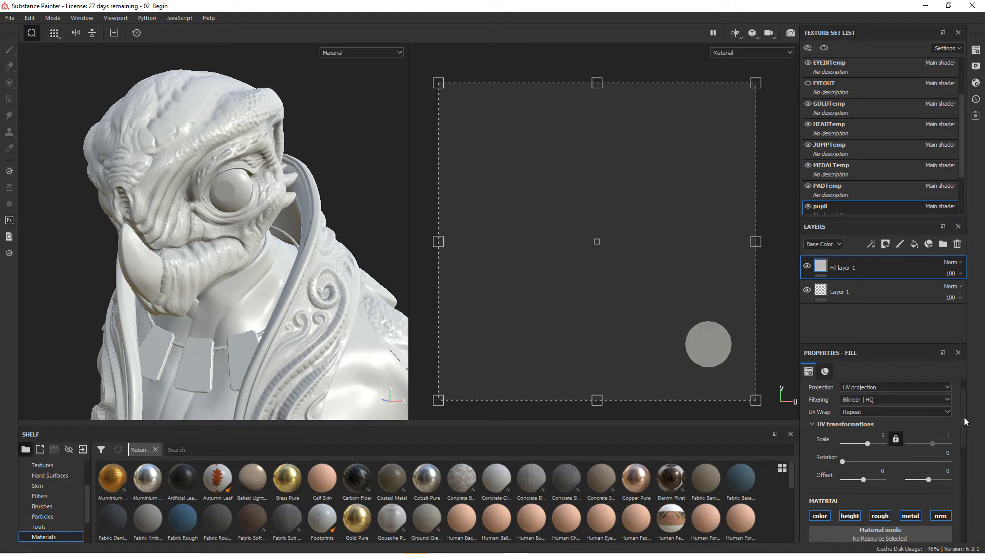
pyautogui.scroll(-4, 903, 441)
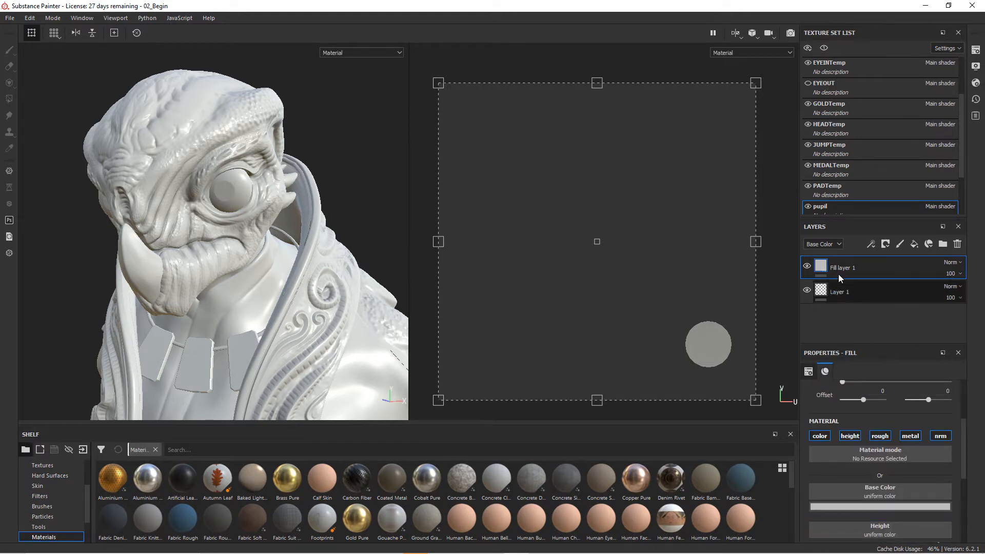
pyautogui.click(943, 437)
pyautogui.click(849, 436)
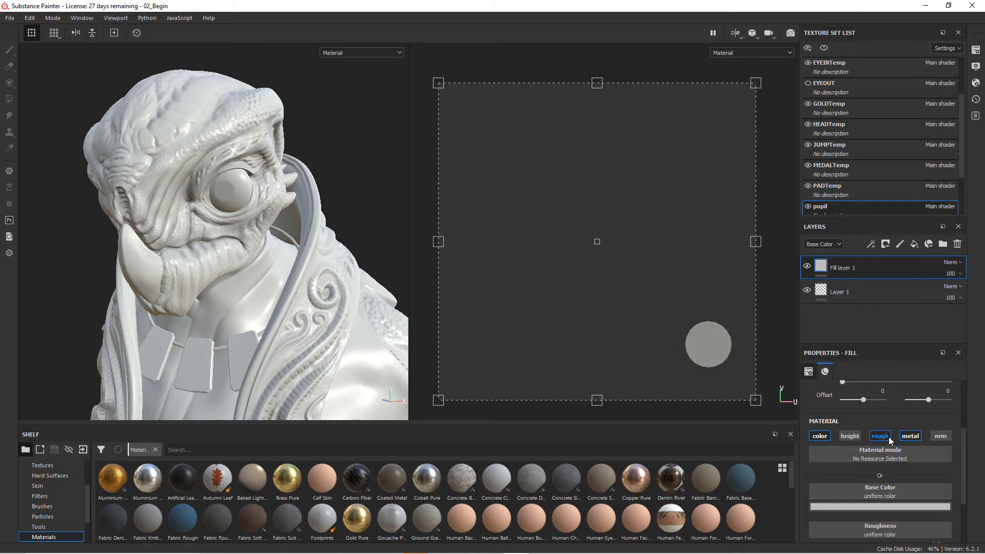
# Set the pupil fill layer's base color to pure black and its roughness to 1.
pyautogui.moveTo(964, 445); pyautogui.dragTo(959, 482)
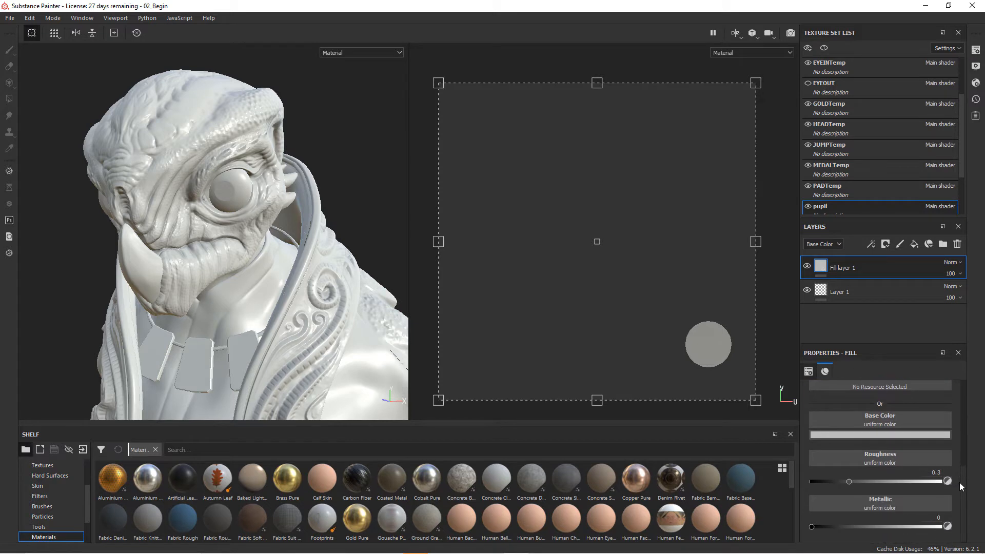
pyautogui.click(879, 436)
pyautogui.moveTo(864, 398); pyautogui.dragTo(832, 417)
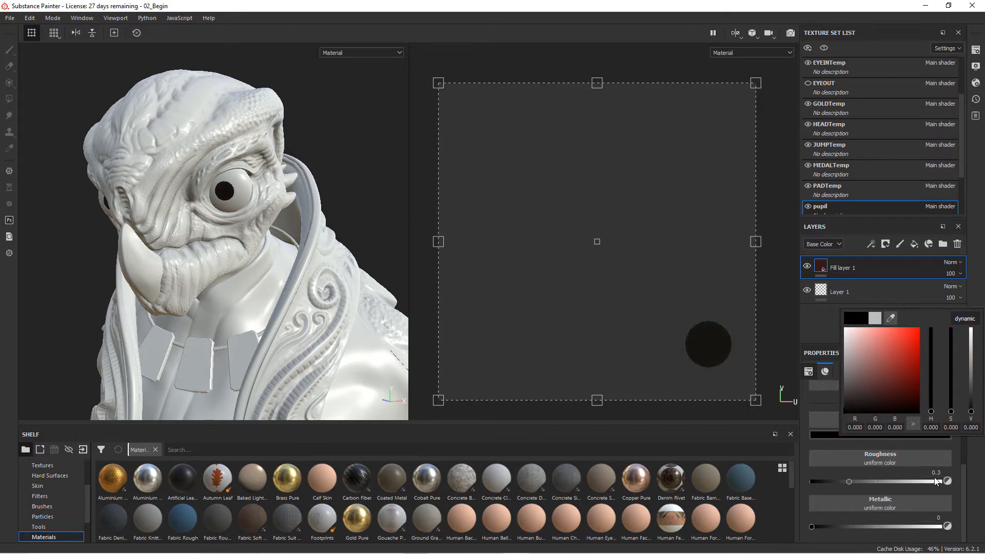
pyautogui.click(869, 470)
pyautogui.moveTo(848, 481); pyautogui.dragTo(953, 482)
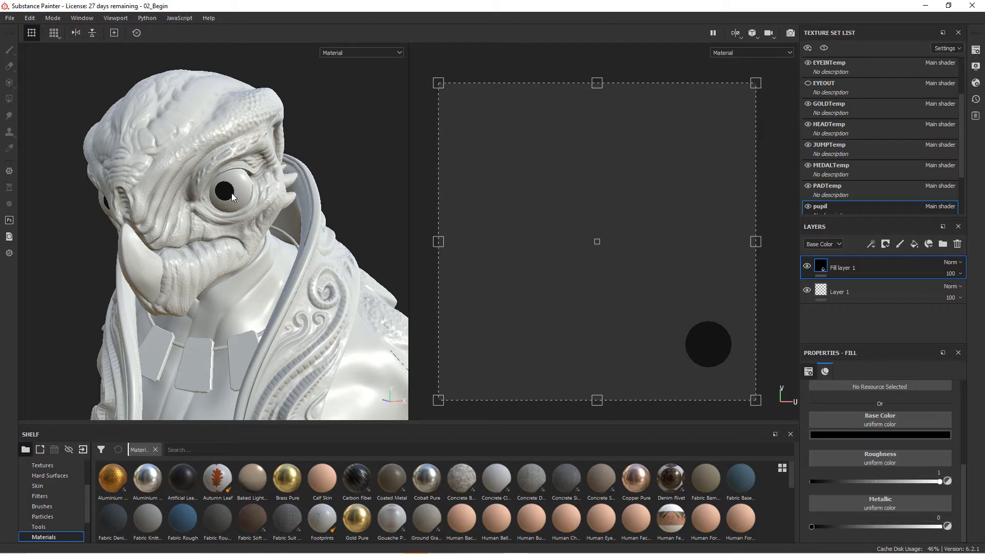
# Rename the pupil's fill layer to PupilColor.
pyautogui.doubleClick(853, 273)
pyautogui.write('PupilColor')
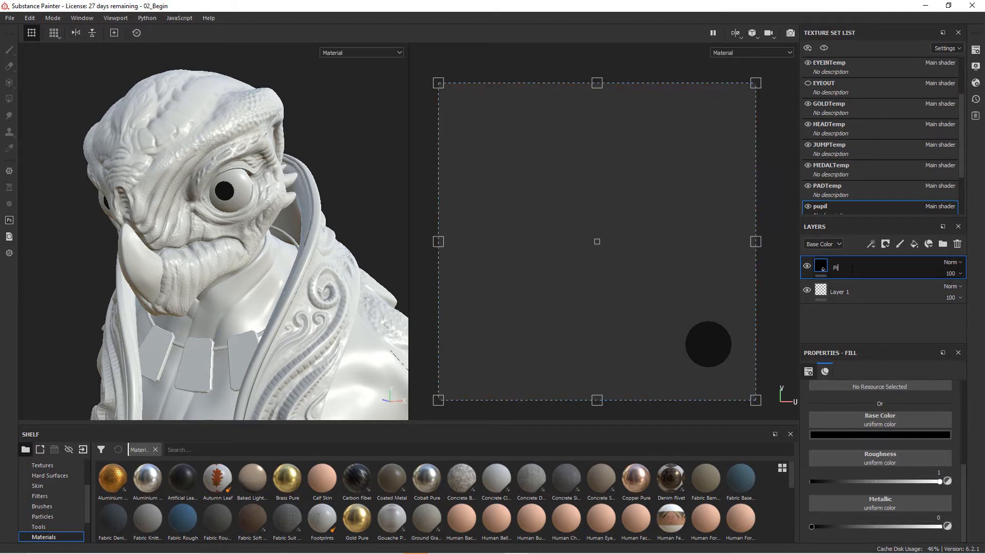
pyautogui.press('Return')
# Make the EYEOUT texture set visible and active, and assign it a new shader instance, Main shader (Copy).
pyautogui.scroll(1, 852, 135)
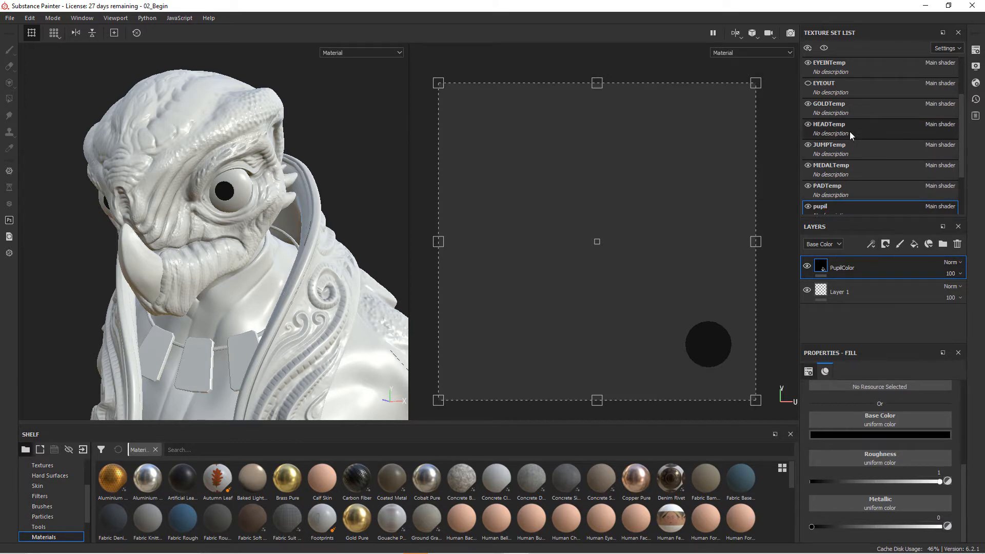
pyautogui.click(828, 104)
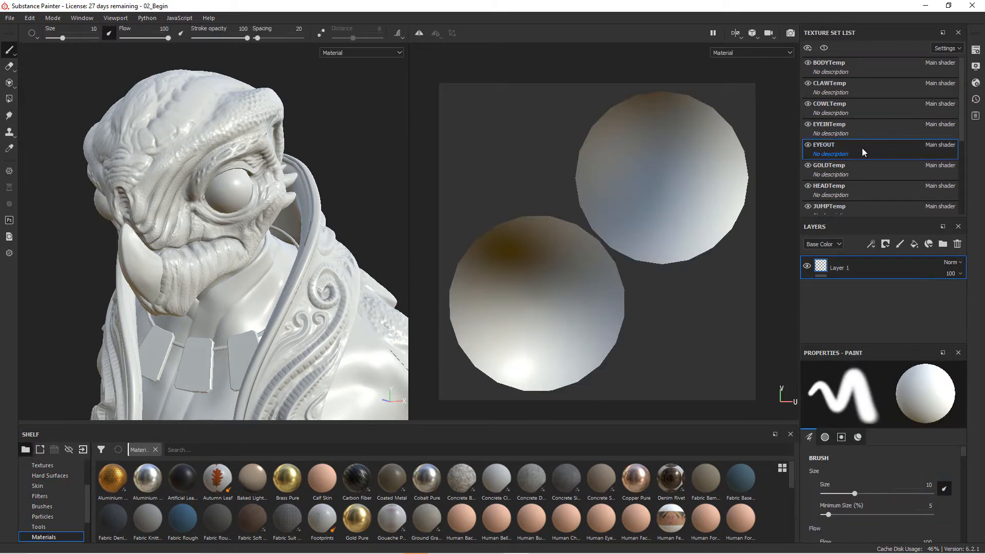
pyautogui.click(975, 51)
pyautogui.scroll(2, 846, 166)
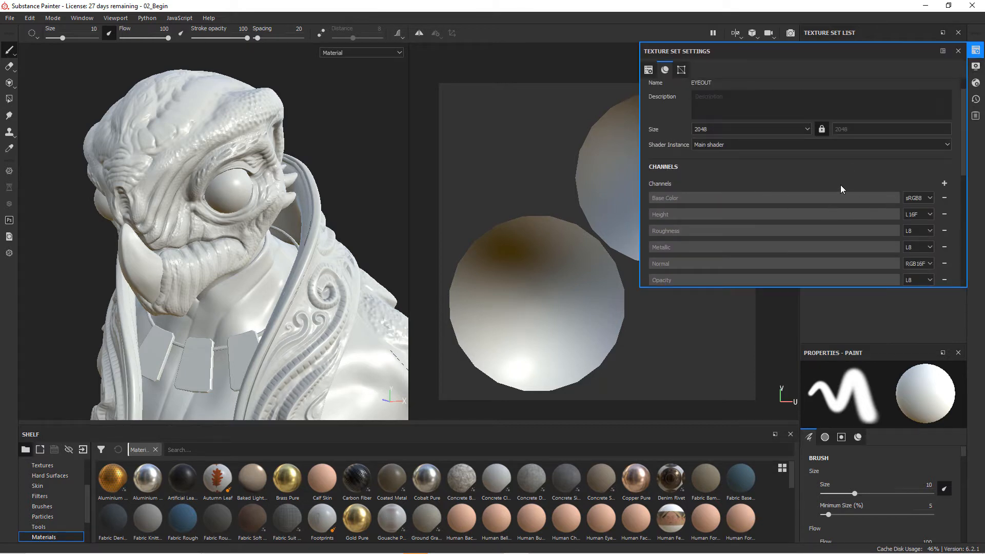
pyautogui.click(733, 145)
pyautogui.click(727, 161)
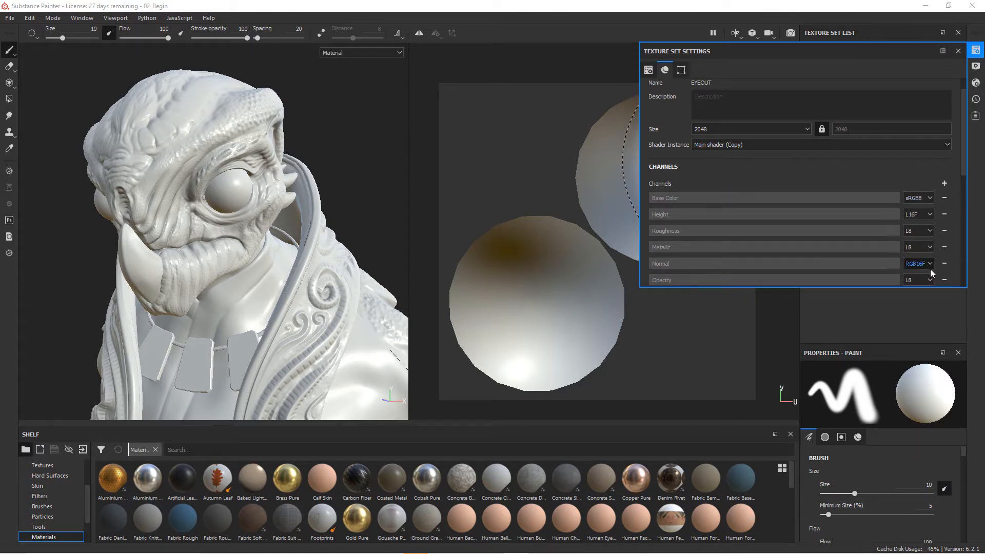
pyautogui.click(958, 51)
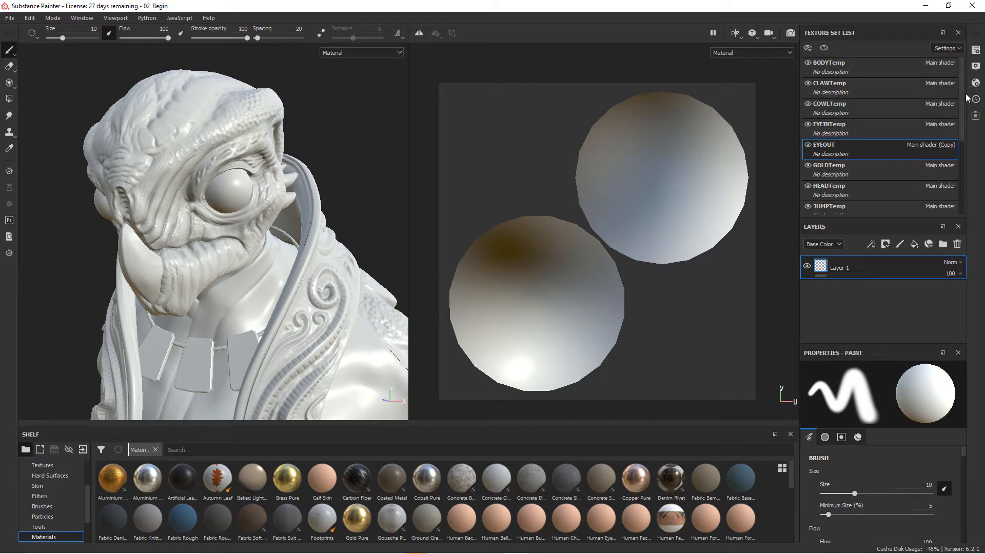
# Change the shader of the Main shader (Copy) instance to pbr-metal-rough-with-alpha-blending.
pyautogui.click(976, 83)
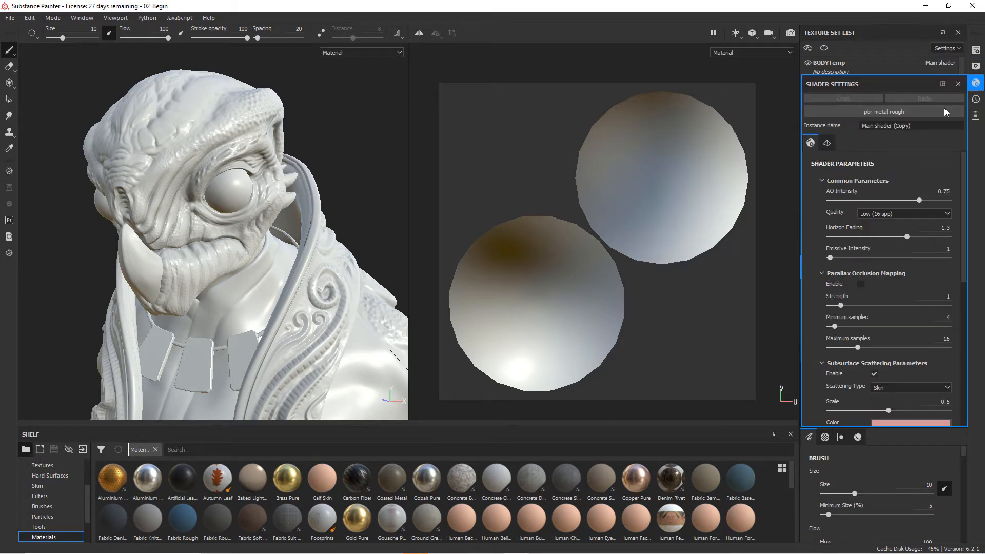
pyautogui.click(891, 113)
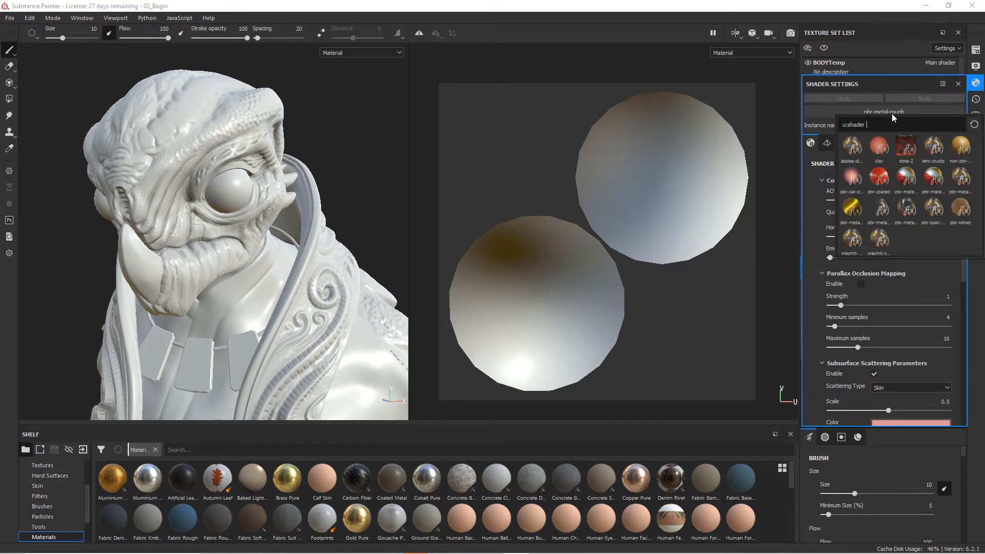
pyautogui.moveTo(878, 209)
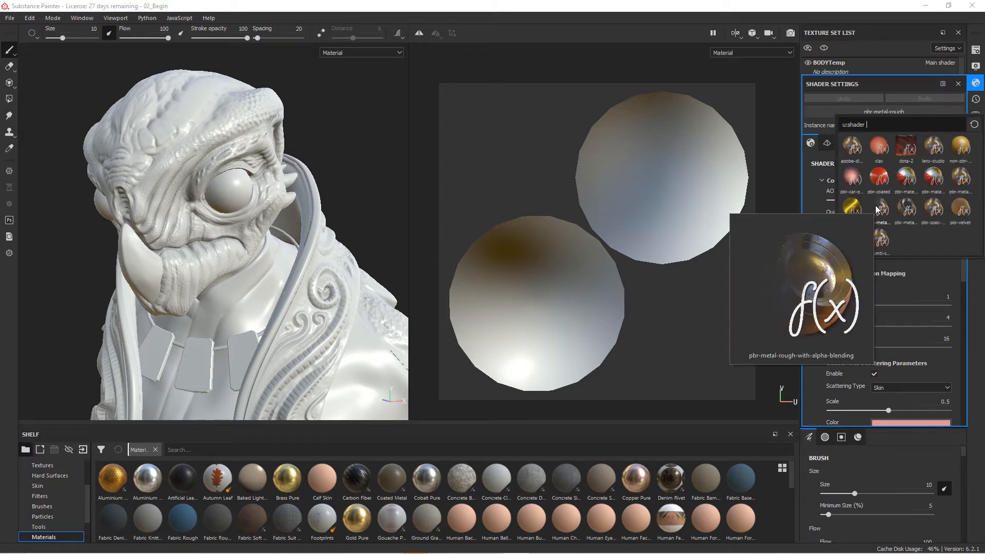
pyautogui.click(877, 209)
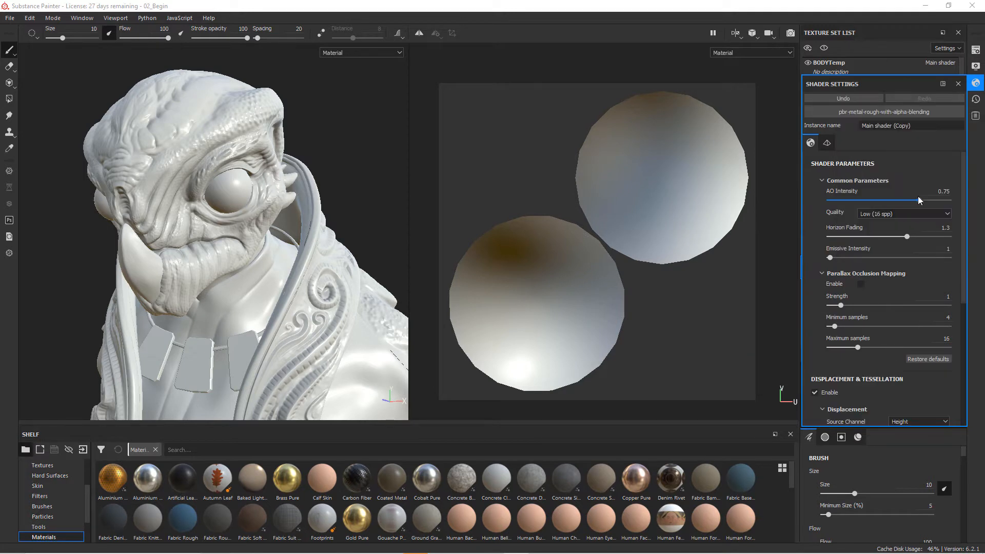
# Add an Opacity channel to the EYEOUT texture set.
pyautogui.click(976, 50)
pyautogui.click(976, 51)
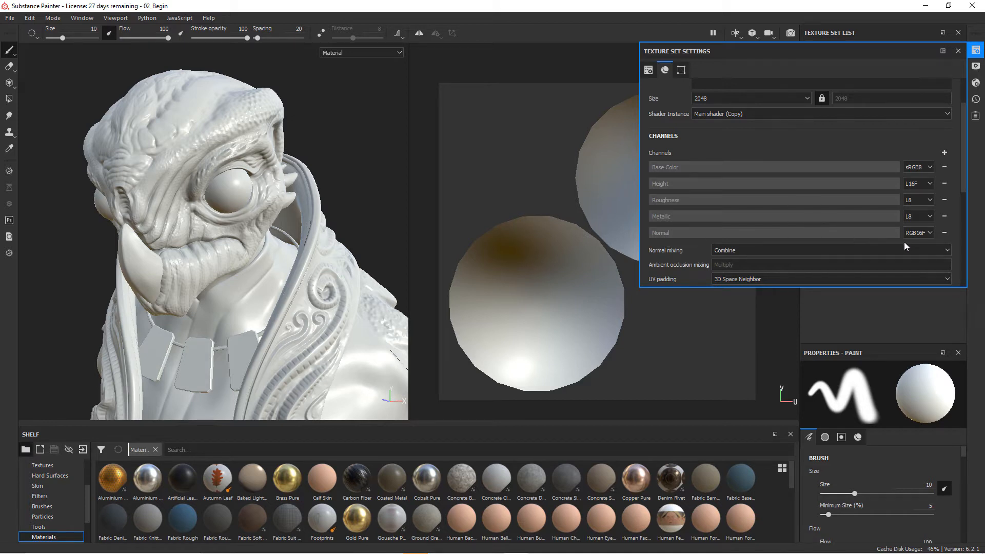
pyautogui.click(943, 152)
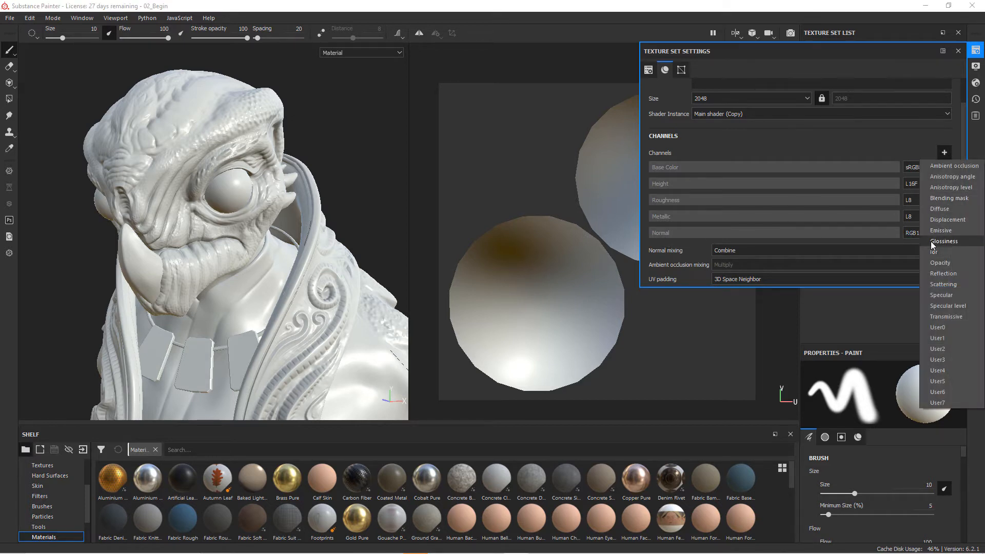
pyautogui.click(939, 263)
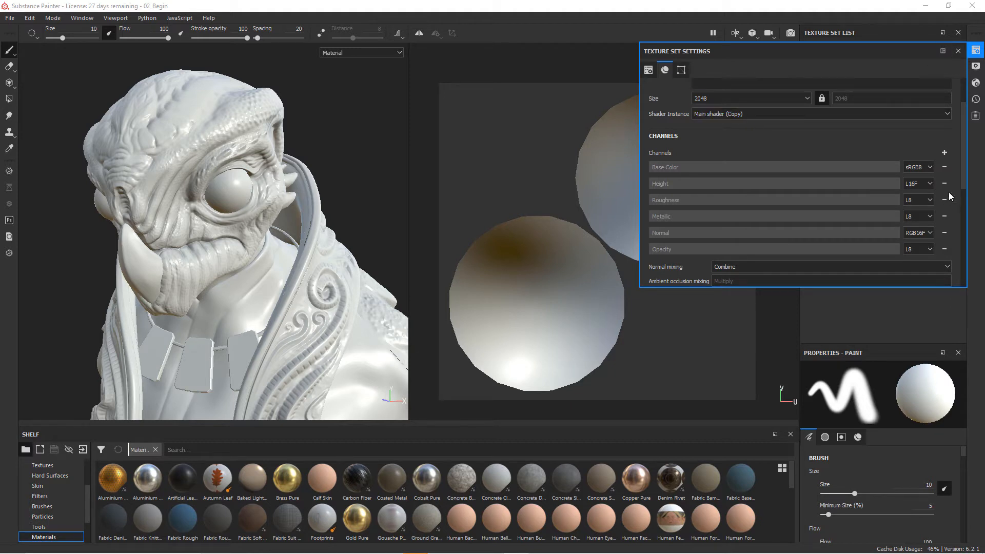
pyautogui.click(958, 51)
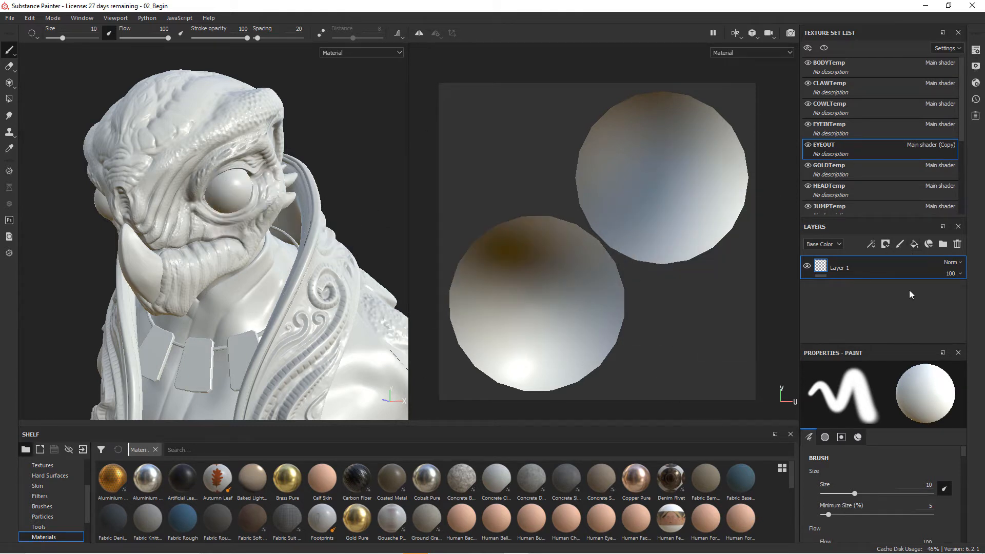
# Add a fill layer to the EYEOUT texture set and set its base color to pure black.
pyautogui.click(915, 244)
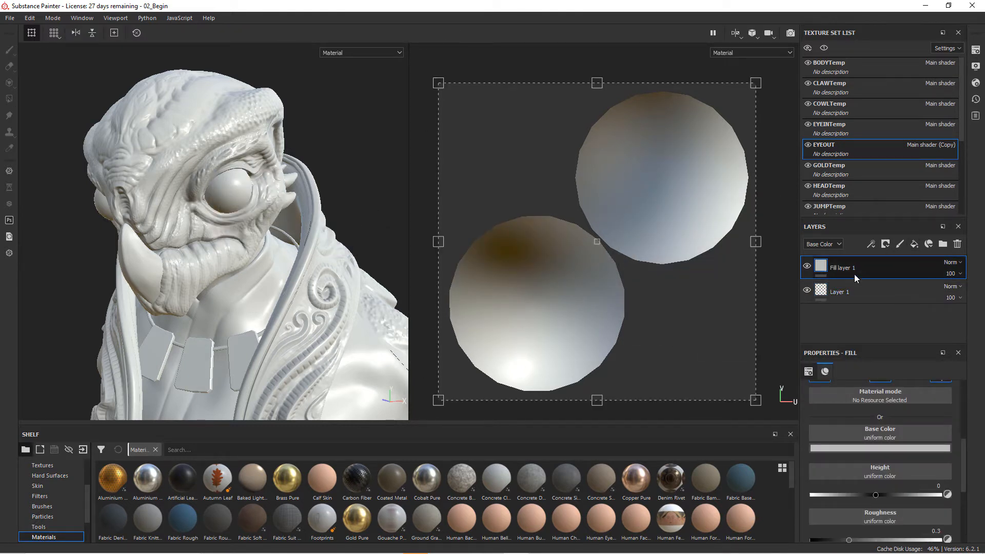
pyautogui.click(879, 449)
pyautogui.moveTo(869, 414); pyautogui.dragTo(833, 429)
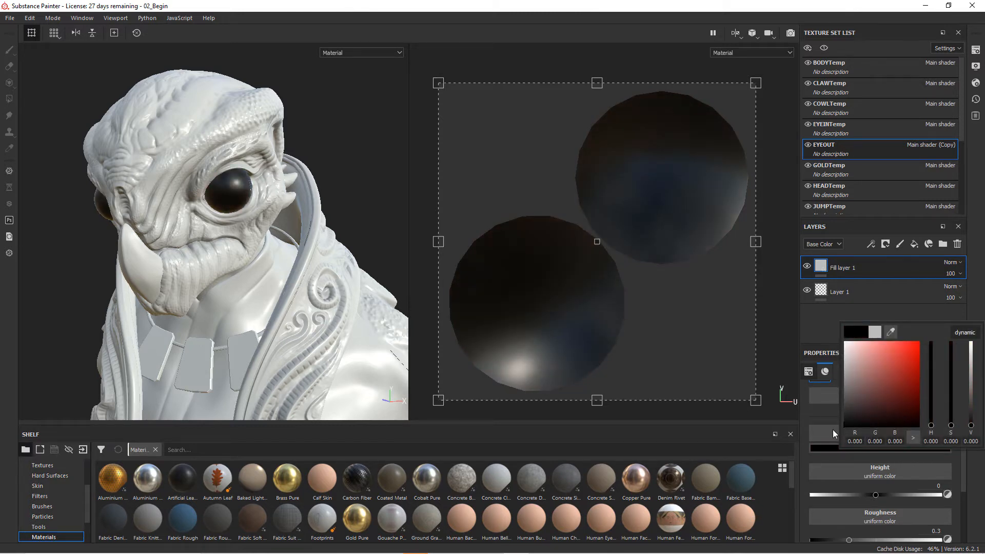
pyautogui.click(922, 460)
# Disable the height and normal channels on the EYEOUT fill layer.
pyautogui.scroll(2, 941, 457)
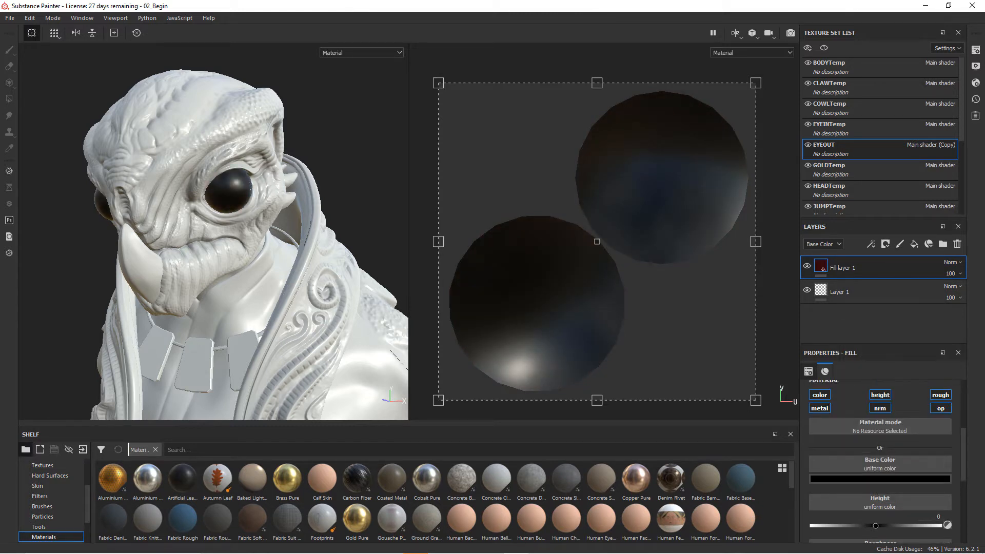
pyautogui.click(882, 396)
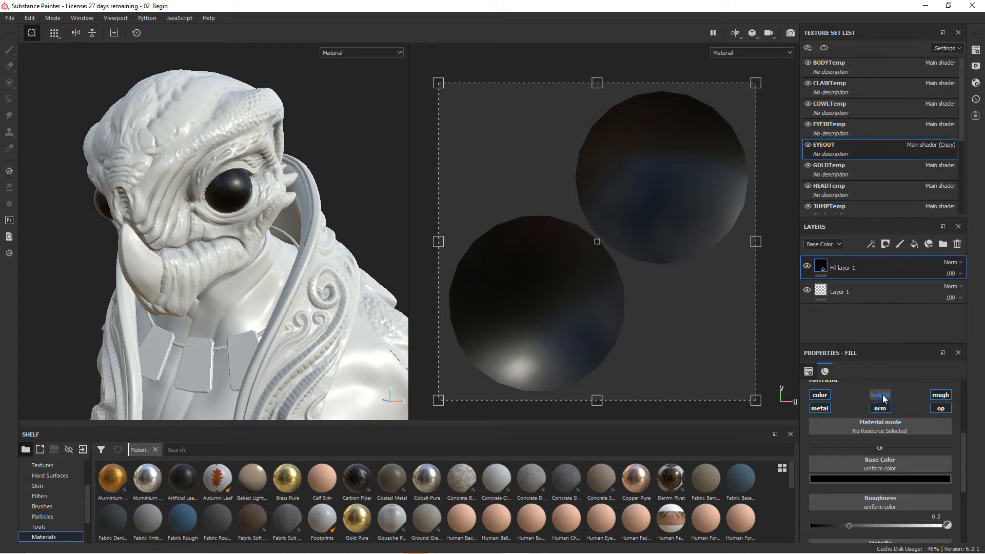
pyautogui.click(881, 408)
# Set the EYEOUT fill layer's roughness to about 0.12 and its metallic value to about 0.42.
pyautogui.moveTo(962, 451); pyautogui.dragTo(959, 475)
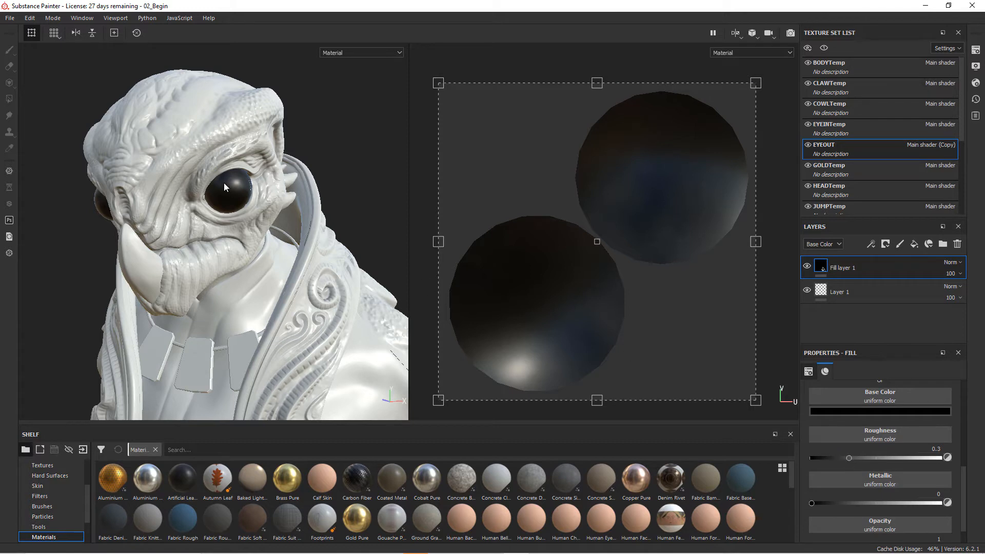
pyautogui.click(850, 458)
pyautogui.moveTo(850, 461); pyautogui.dragTo(841, 462)
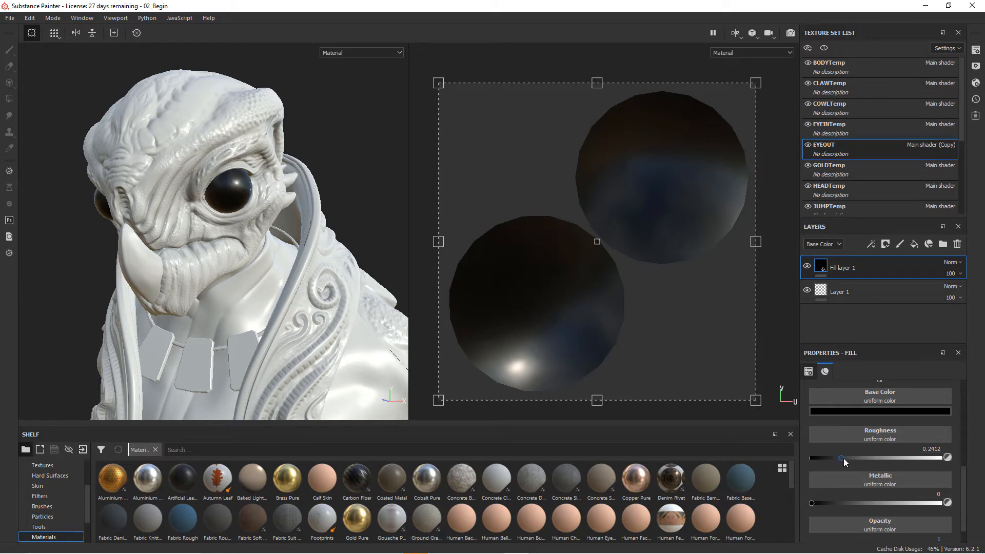
pyautogui.moveTo(843, 458); pyautogui.dragTo(865, 509)
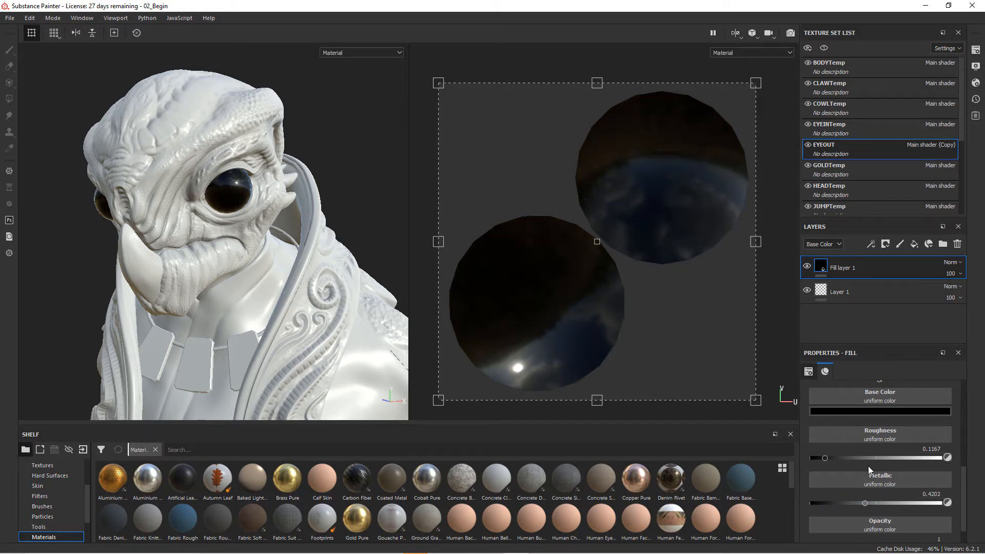
# Lower the EYEOUT fill layer's opacity to about 0.64 and inspect the eye up close.
pyautogui.scroll(-1, 869, 453)
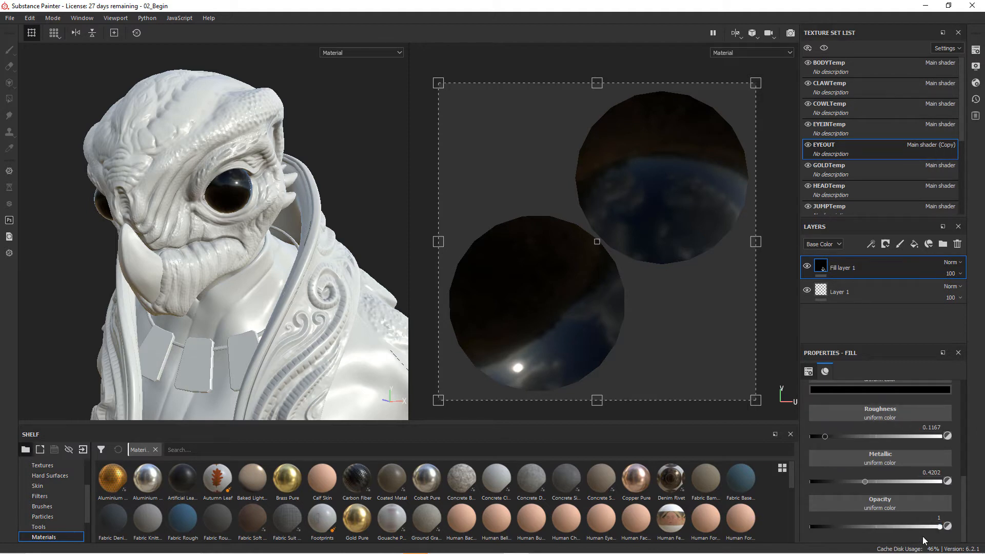
pyautogui.moveTo(940, 526); pyautogui.dragTo(895, 535)
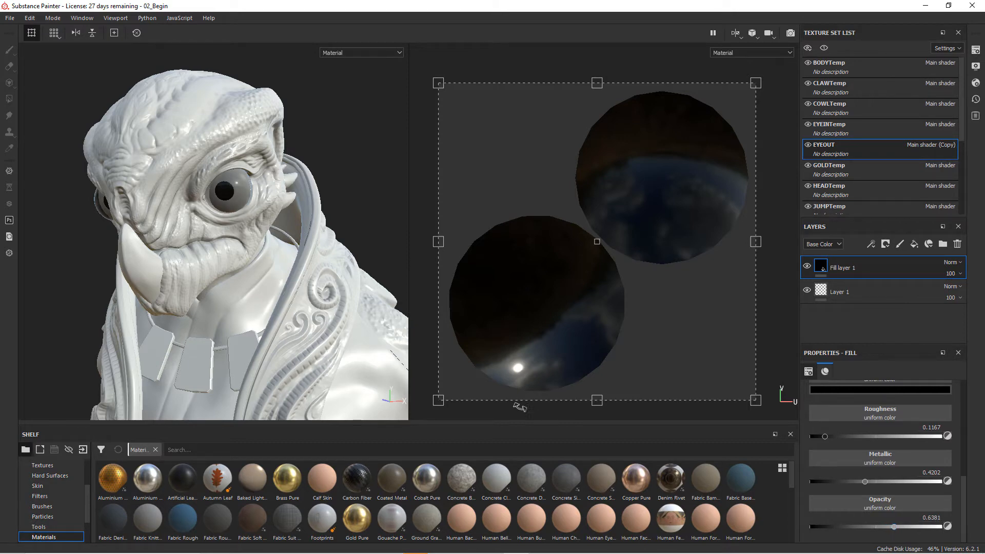
pyautogui.keyDown('alt'); pyautogui.moveTo(245, 207); pyautogui.dragTo(217, 211); pyautogui.keyUp('alt')
pyautogui.keyDown('alt'); pyautogui.moveTo(217, 212); pyautogui.dragTo(271, 244, button='right'); pyautogui.keyUp('alt')
pyautogui.keyDown('alt'); pyautogui.moveTo(270, 245); pyautogui.dragTo(296, 241); pyautogui.keyUp('alt')
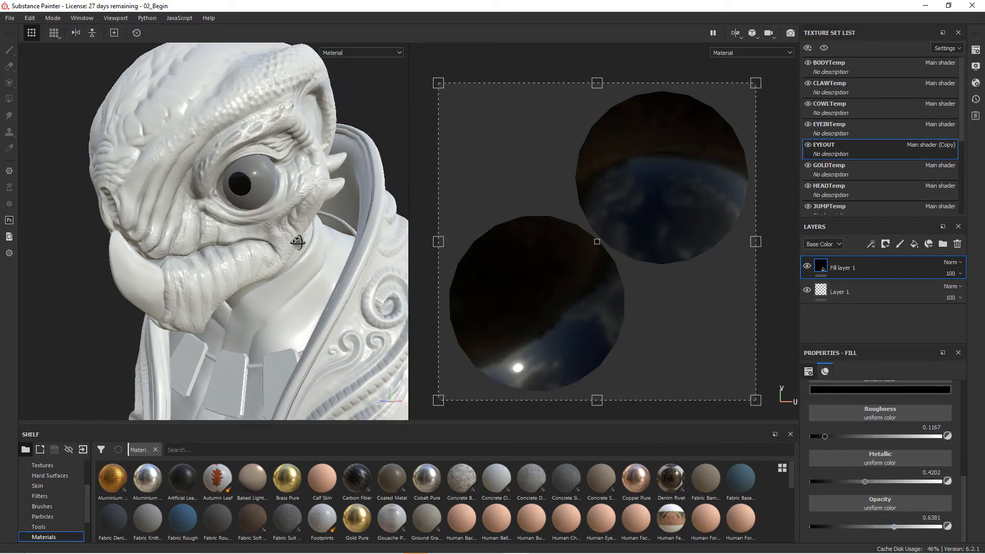
# Fine-tune the EYEOUT fill layer to metallic about 0.20, roughness about 0.13 and opacity about 0.77.
pyautogui.moveTo(891, 482); pyautogui.dragTo(836, 494)
pyautogui.moveTo(825, 437)
pyautogui.mouseDown()
pyautogui.moveTo(811, 441)
pyautogui.moveTo(839, 442)
pyautogui.moveTo(829, 445)
pyautogui.mouseUp()
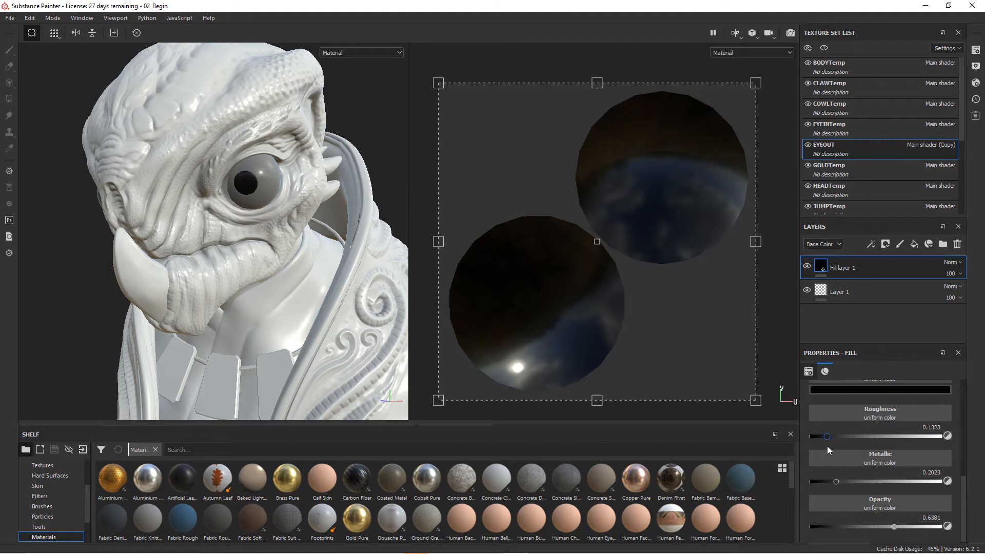
pyautogui.moveTo(894, 527); pyautogui.dragTo(913, 536)
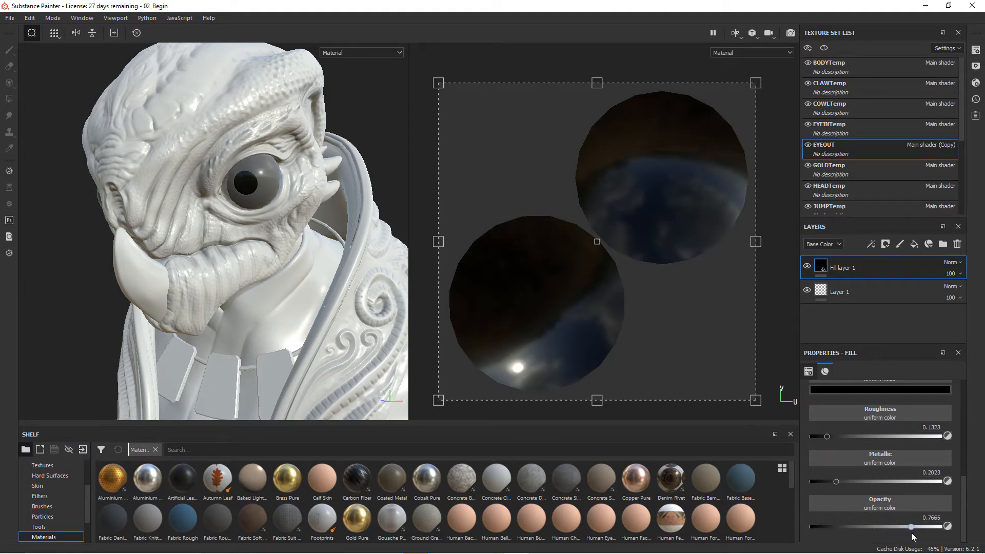
# Check the eye from the side and make EYEINTemp the active texture set.
pyautogui.keyDown('alt'); pyautogui.moveTo(269, 272); pyautogui.dragTo(237, 242); pyautogui.keyUp('alt')
pyautogui.keyDown('alt'); pyautogui.moveTo(256, 255); pyautogui.dragTo(272, 178); pyautogui.keyUp('alt')
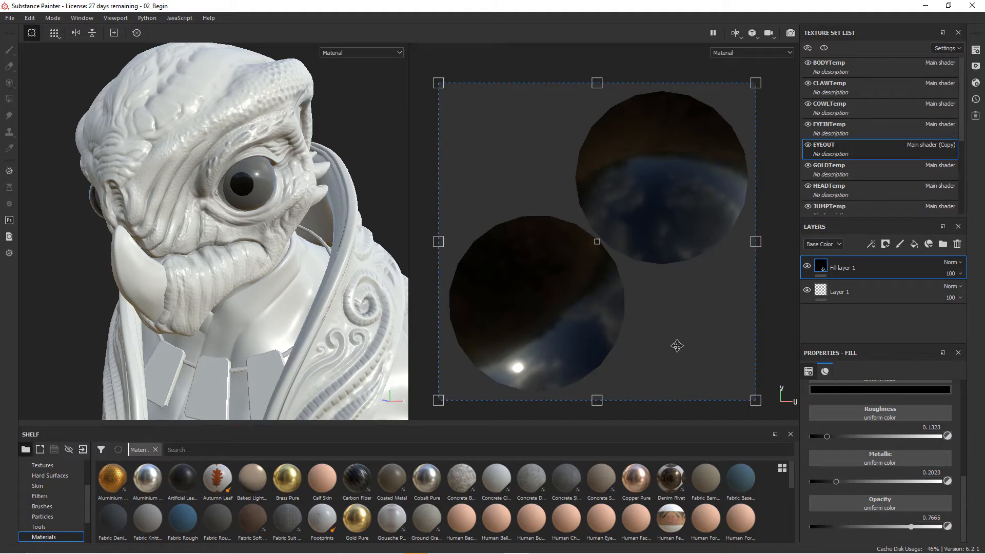
pyautogui.click(861, 131)
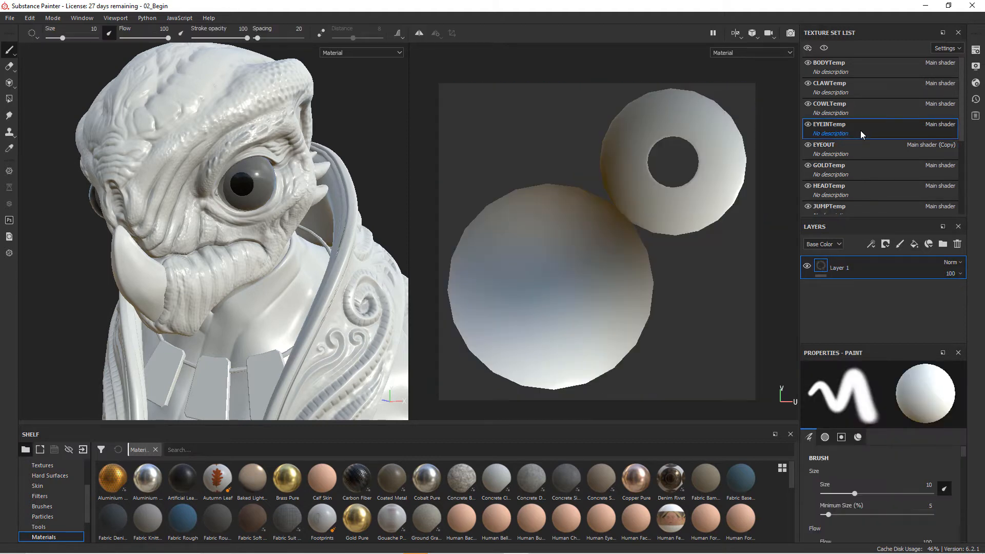
pyautogui.click(846, 104)
pyautogui.click(851, 130)
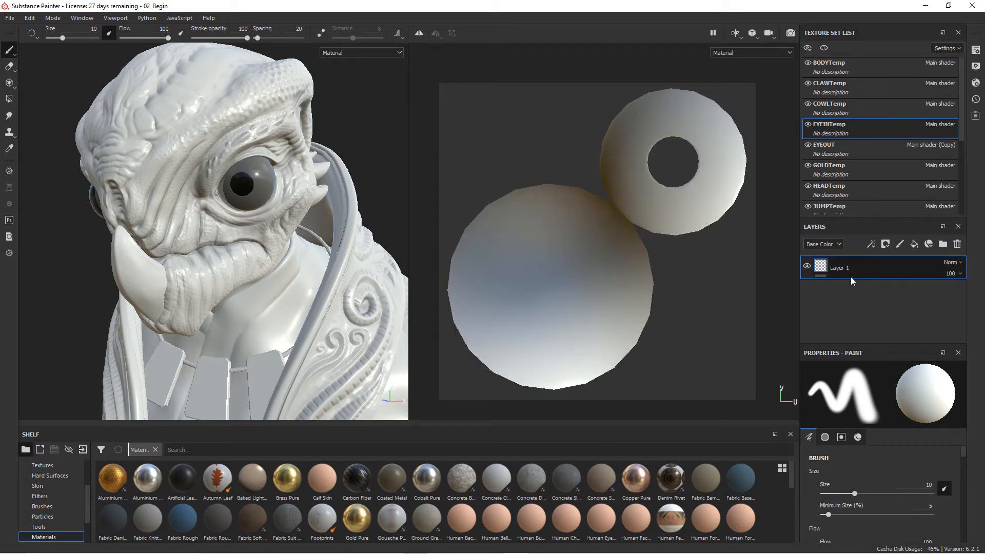
pyautogui.click(851, 152)
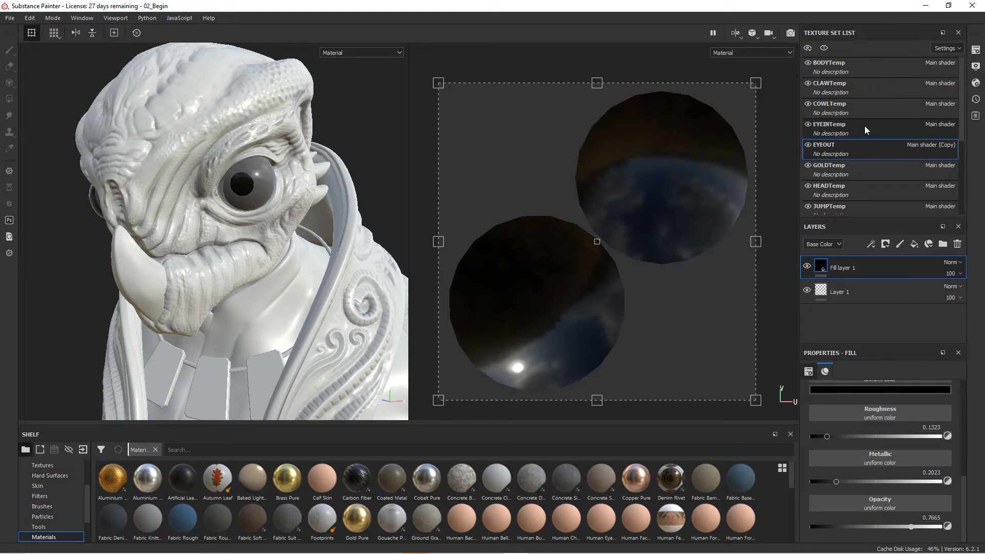
pyautogui.click(809, 127)
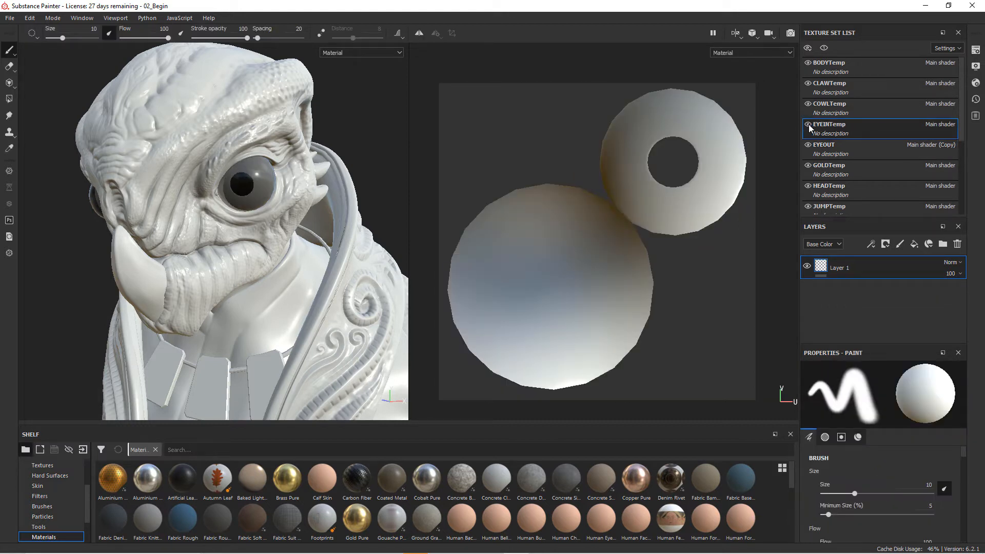
pyautogui.keyDown('alt'); pyautogui.moveTo(226, 266); pyautogui.dragTo(275, 245); pyautogui.keyUp('alt')
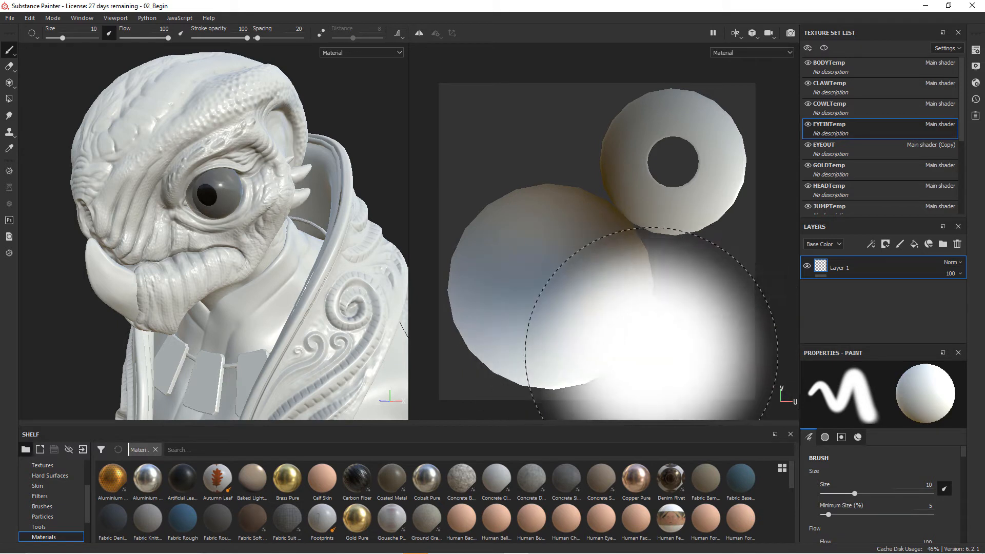
# Add a fill layer to EYEINTemp and give it a dark, warm grey base color.
pyautogui.click(916, 245)
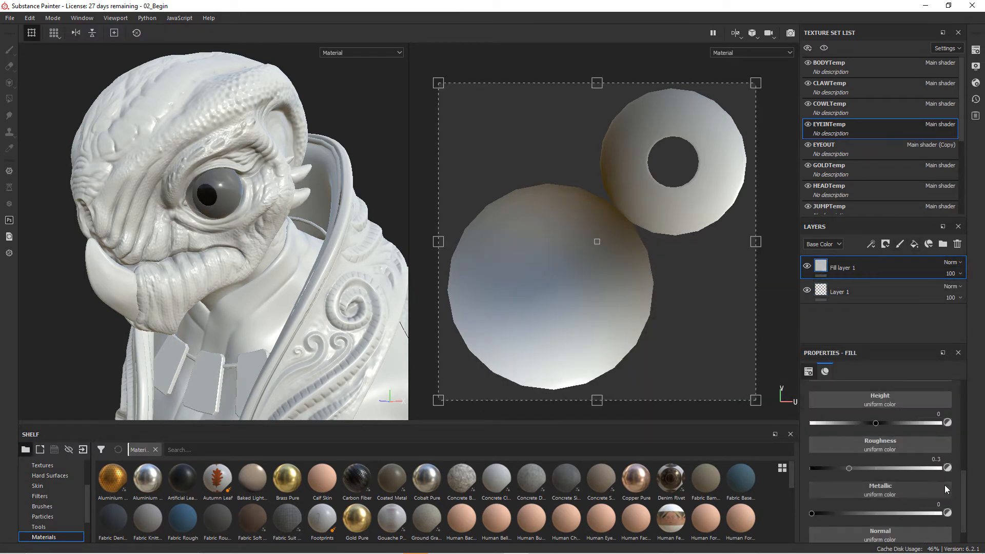
pyautogui.scroll(1, 944, 484)
pyautogui.click(878, 438)
pyautogui.moveTo(849, 362)
pyautogui.mouseDown()
pyautogui.moveTo(853, 381)
pyautogui.moveTo(847, 371)
pyautogui.mouseUp()
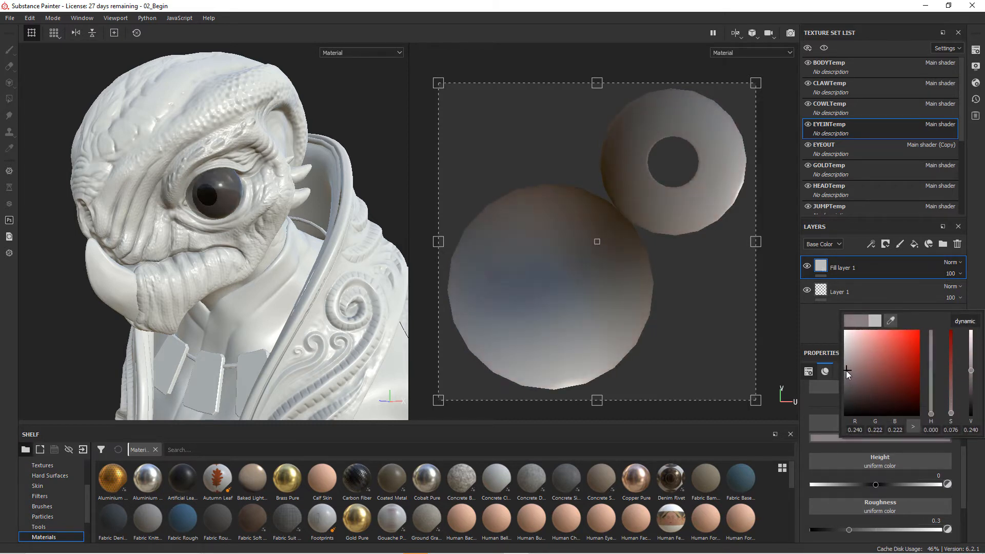
pyautogui.moveTo(929, 413); pyautogui.dragTo(934, 409)
pyautogui.moveTo(853, 376); pyautogui.dragTo(852, 381)
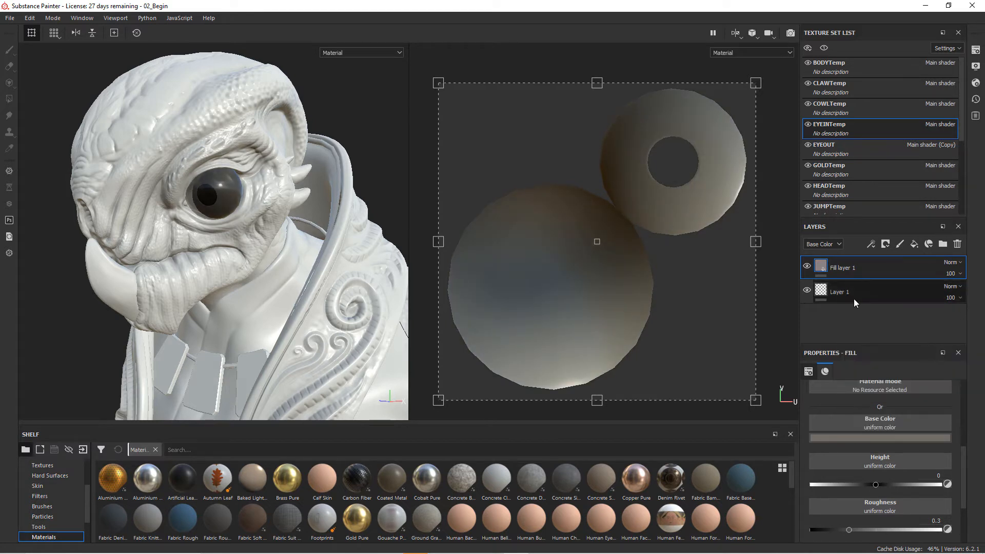
# Delete the empty Layer 1 from EYEINTemp and rename the grey fill layer as SCLERA.
pyautogui.click(844, 293)
pyautogui.click(958, 245)
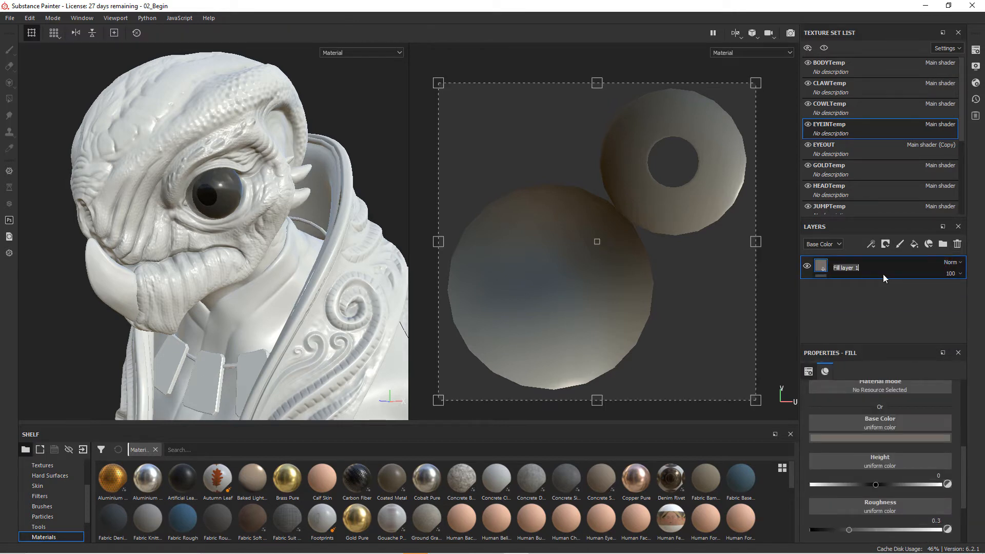
pyautogui.write('SCLERA')
pyautogui.press('Return')
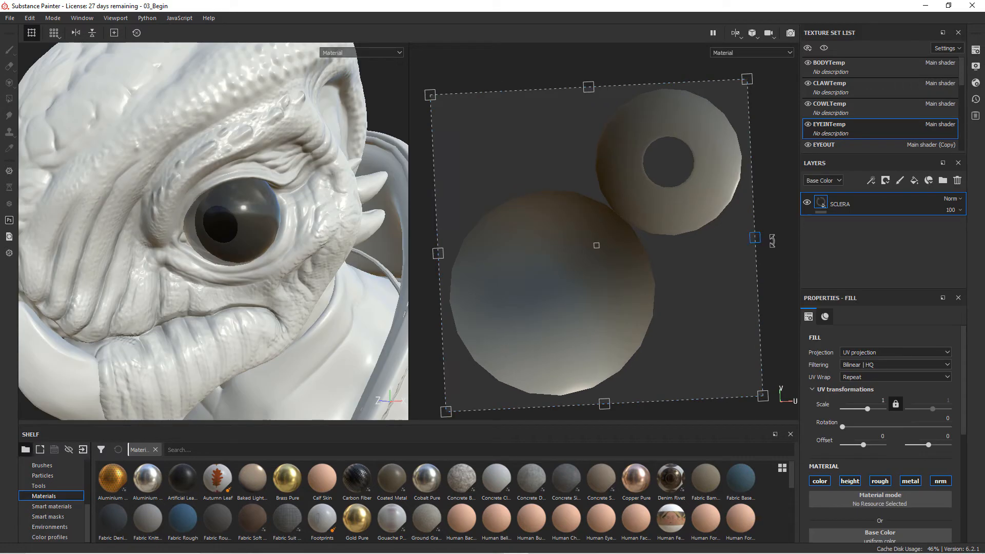
# Add a fill layer above SCLERA and give it a saturated amber-orange base color.
pyautogui.moveTo(769, 215); pyautogui.dragTo(764, 318)
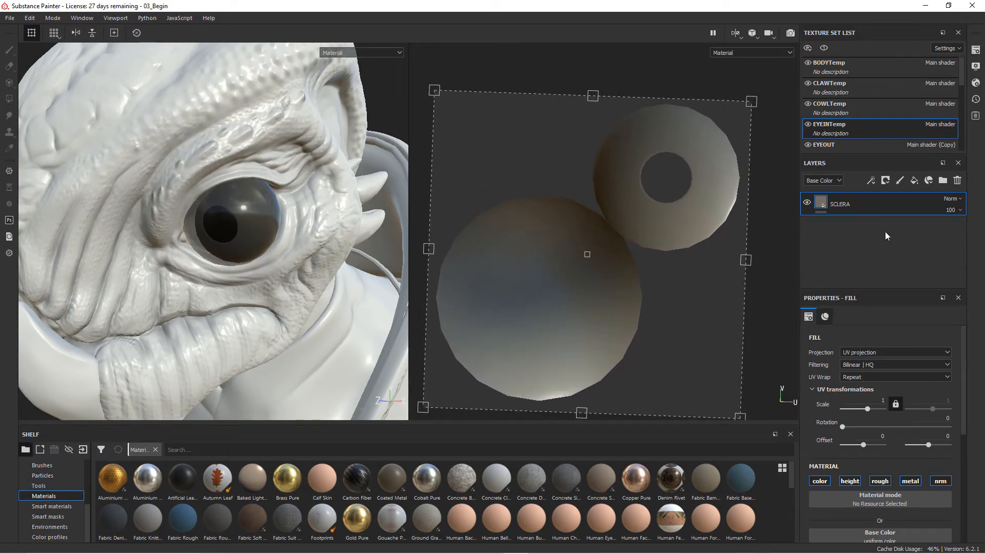
pyautogui.click(916, 183)
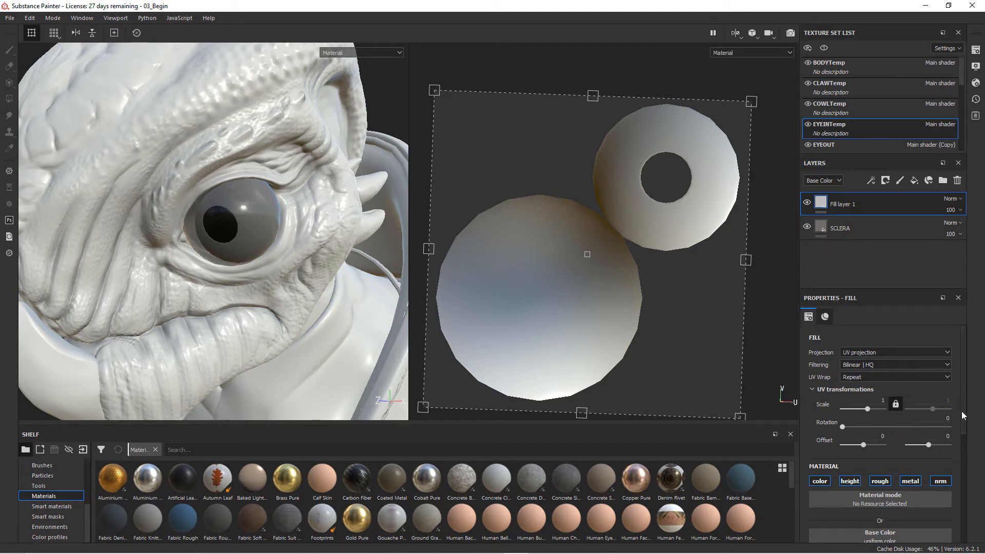
pyautogui.scroll(-3, 883, 455)
pyautogui.click(882, 455)
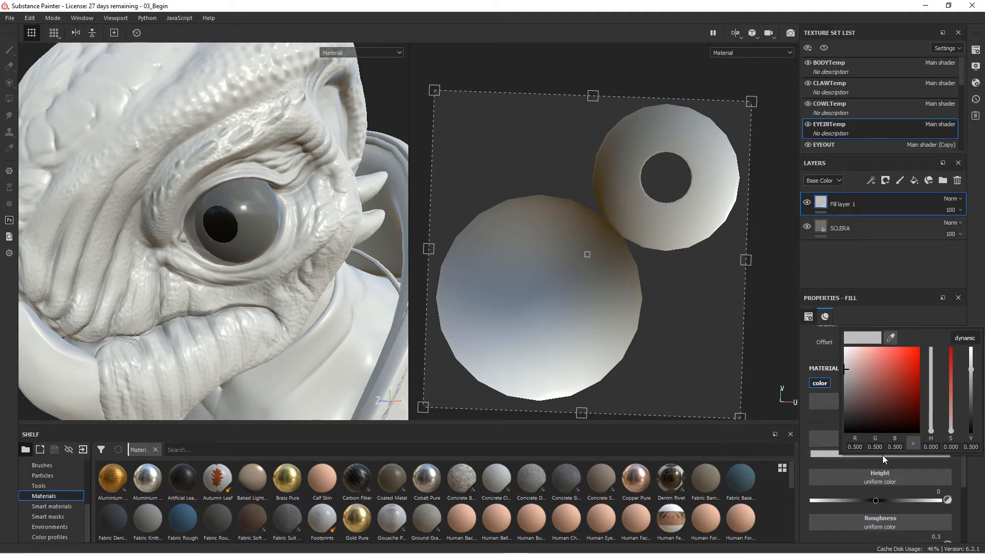
pyautogui.moveTo(885, 413); pyautogui.dragTo(915, 390)
pyautogui.moveTo(931, 430); pyautogui.dragTo(935, 424)
pyautogui.moveTo(919, 390)
pyautogui.mouseDown()
pyautogui.moveTo(933, 368)
pyautogui.moveTo(933, 377)
pyautogui.mouseUp()
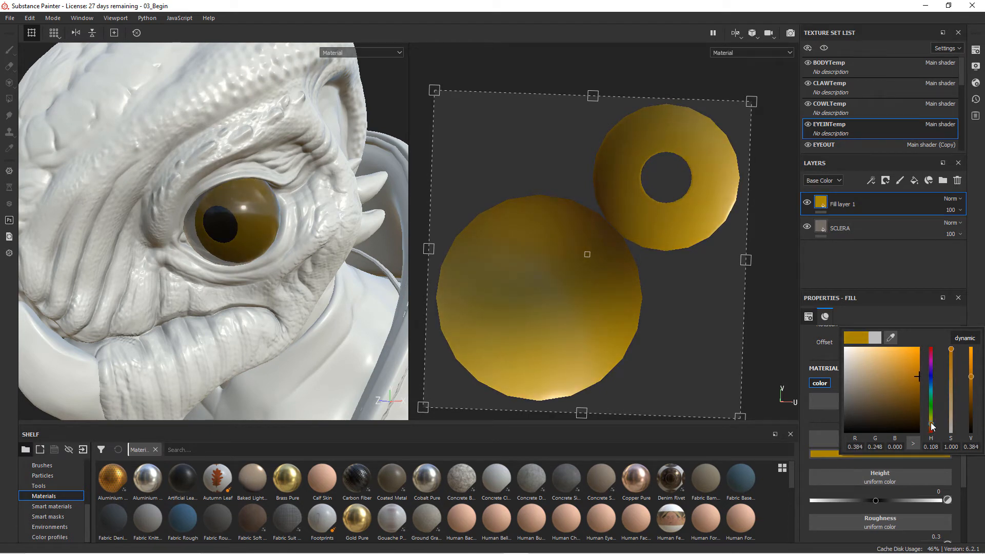
pyautogui.moveTo(932, 423); pyautogui.dragTo(935, 432)
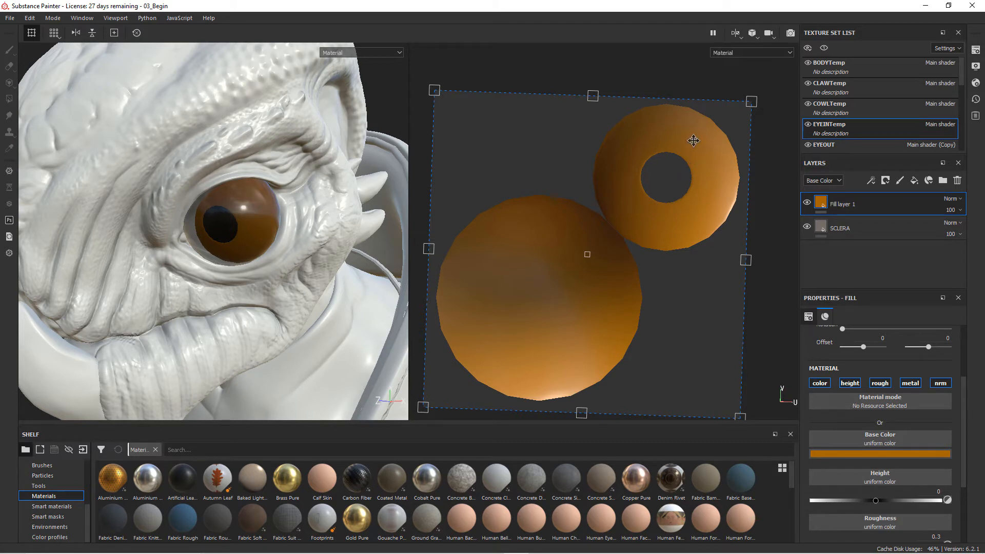
# Add a white mask to the orange fill layer and mask out the large round UV island with a UV chunk fill at value 0.
pyautogui.click(891, 183)
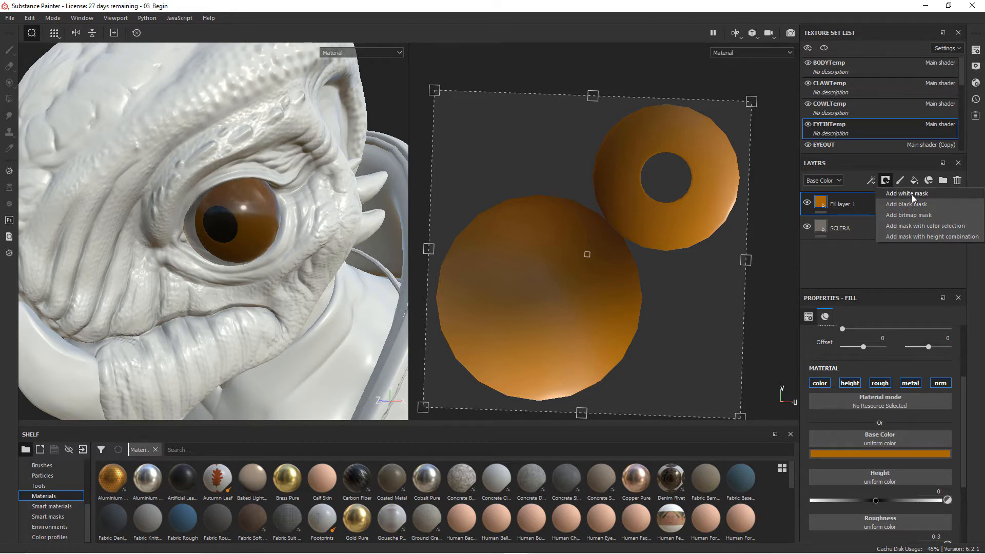
pyautogui.click(911, 195)
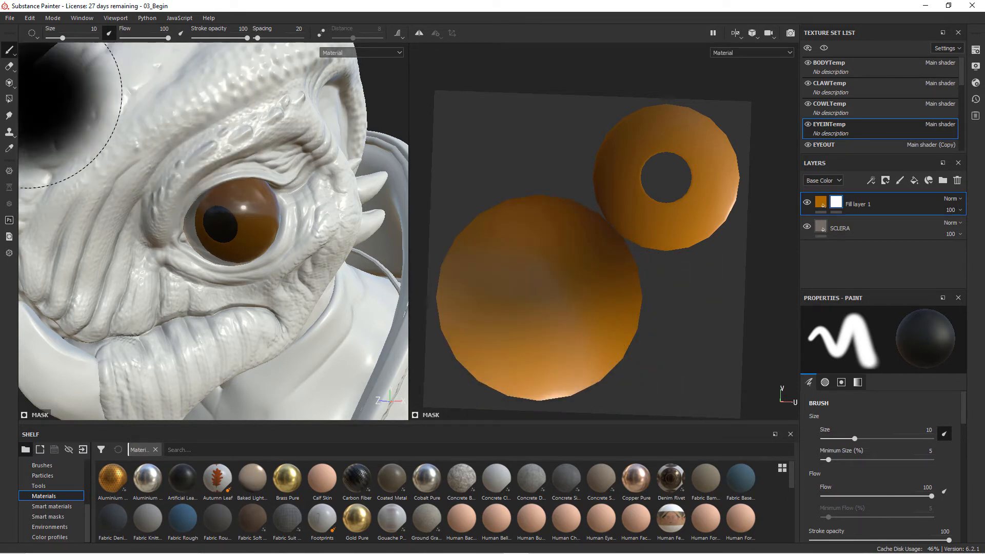
pyautogui.click(8, 100)
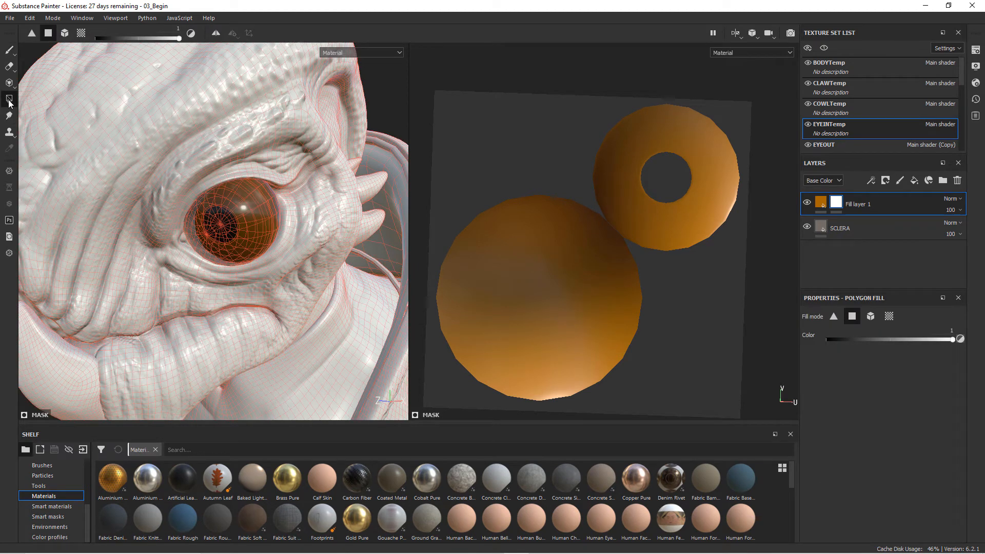
pyautogui.rightClick(503, 173)
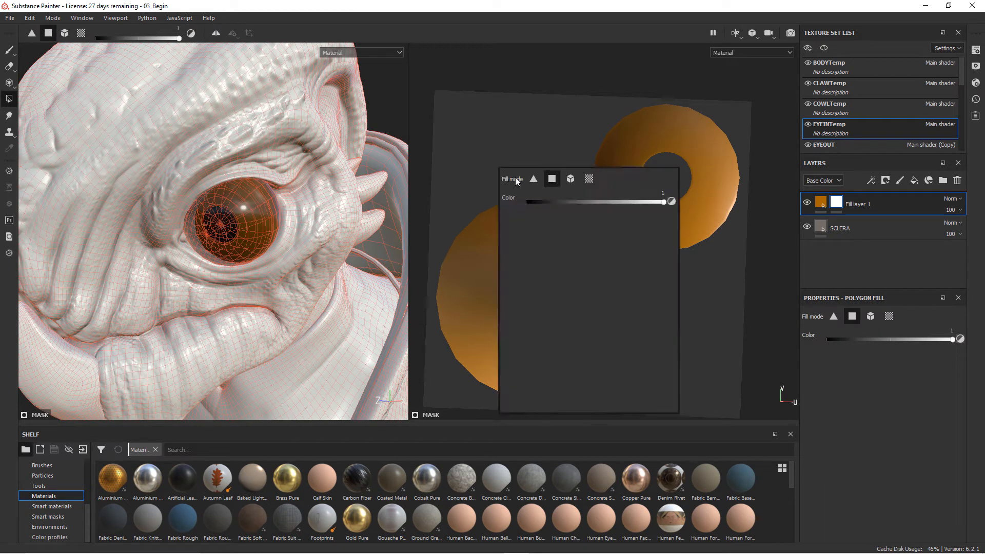
pyautogui.click(533, 179)
pyautogui.click(552, 179)
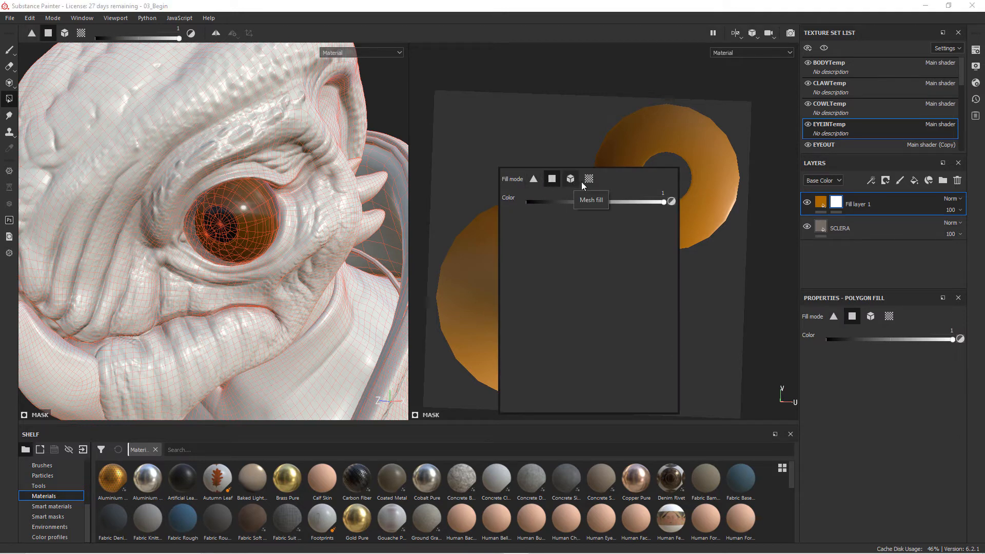
pyautogui.click(588, 180)
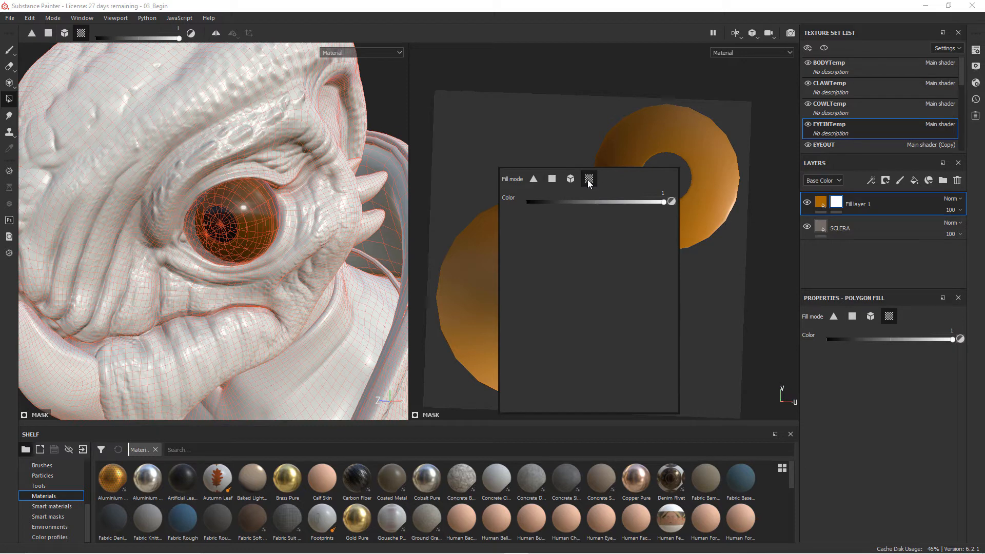
pyautogui.moveTo(575, 201); pyautogui.dragTo(524, 205)
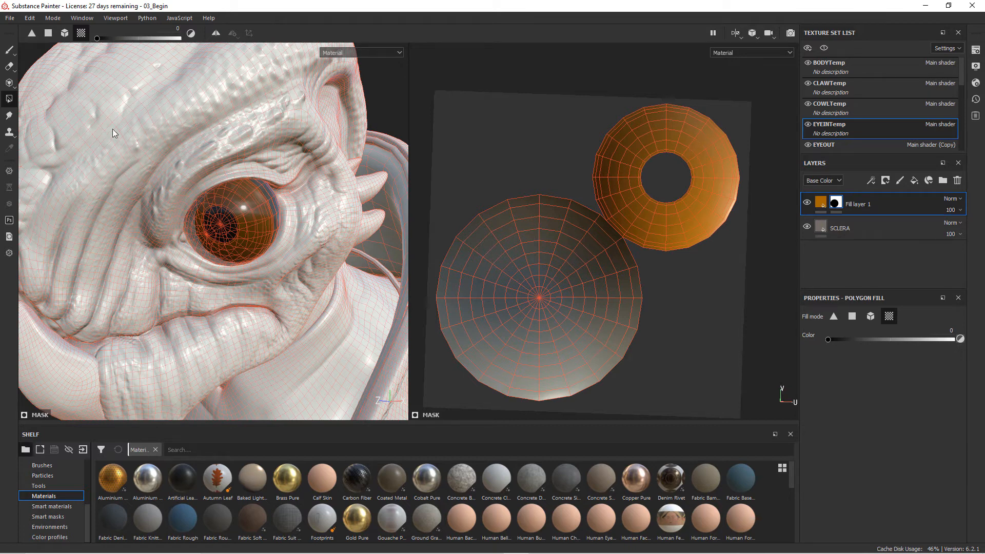
pyautogui.click(9, 51)
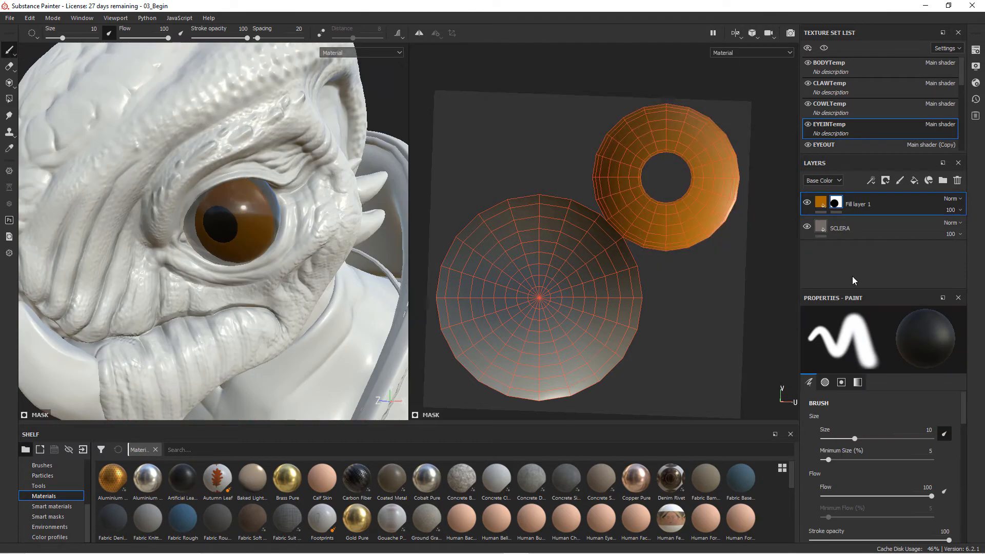
# Shift the masked fill layer's base color to a redder orange at R 0.384, G 0.096, B 0.000.
pyautogui.click(851, 231)
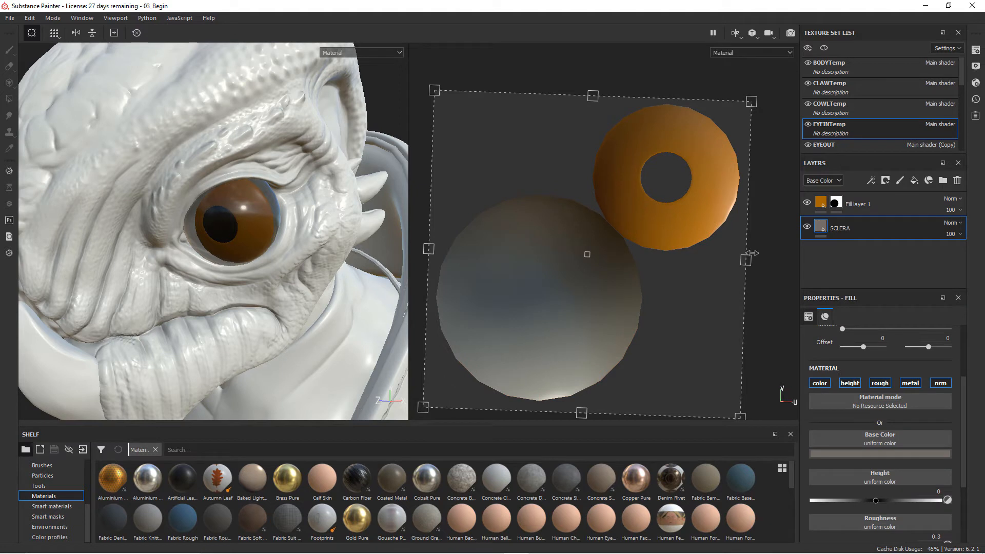
pyautogui.click(826, 205)
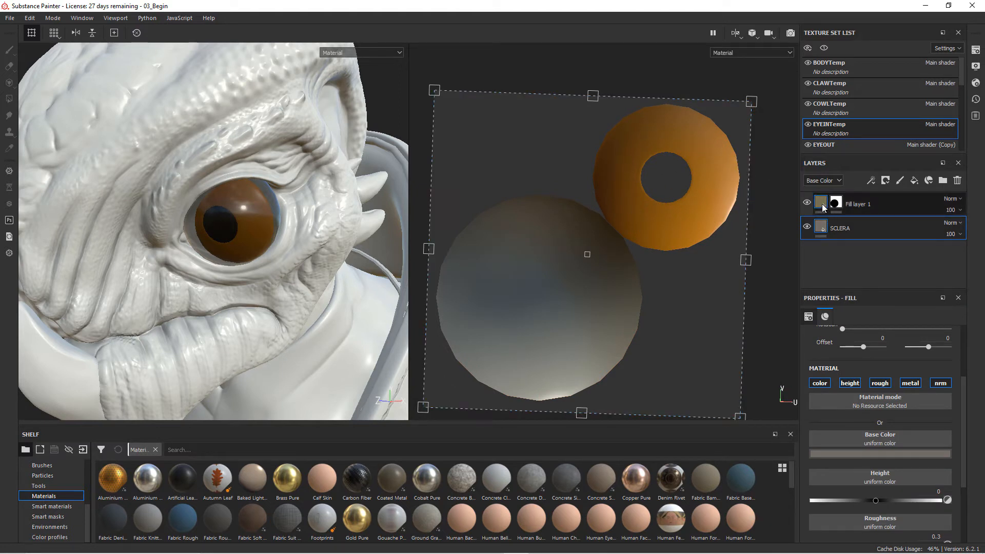
pyautogui.click(895, 454)
pyautogui.moveTo(931, 425); pyautogui.dragTo(933, 431)
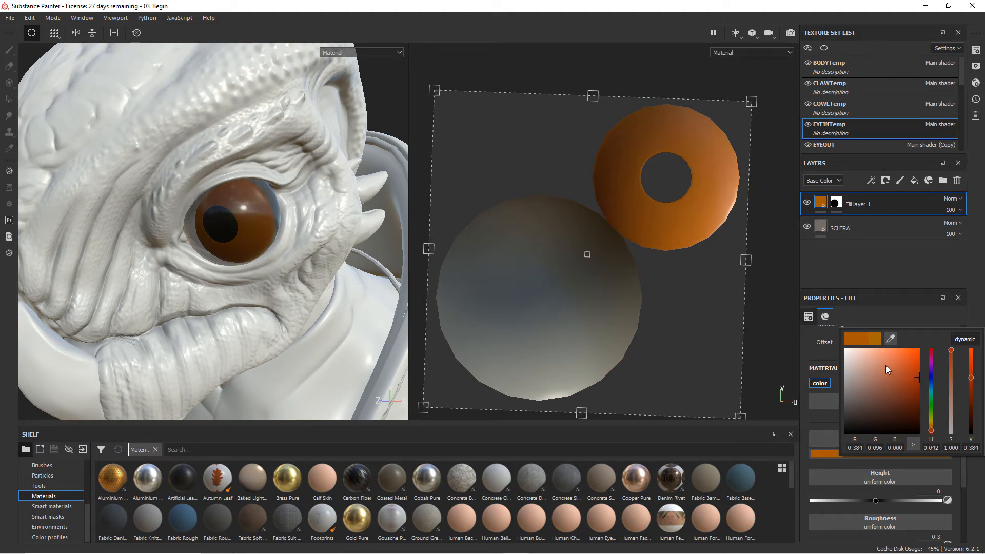
pyautogui.click(869, 257)
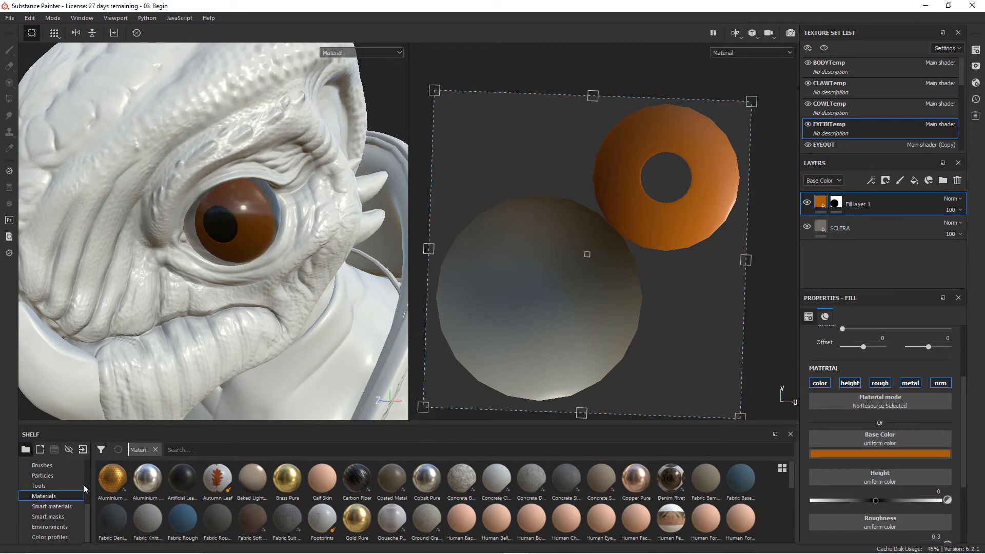
# Add a fill layer above the orange one and apply the Clouds 1 procedural to its base color.
pyautogui.scroll(3, 88, 521)
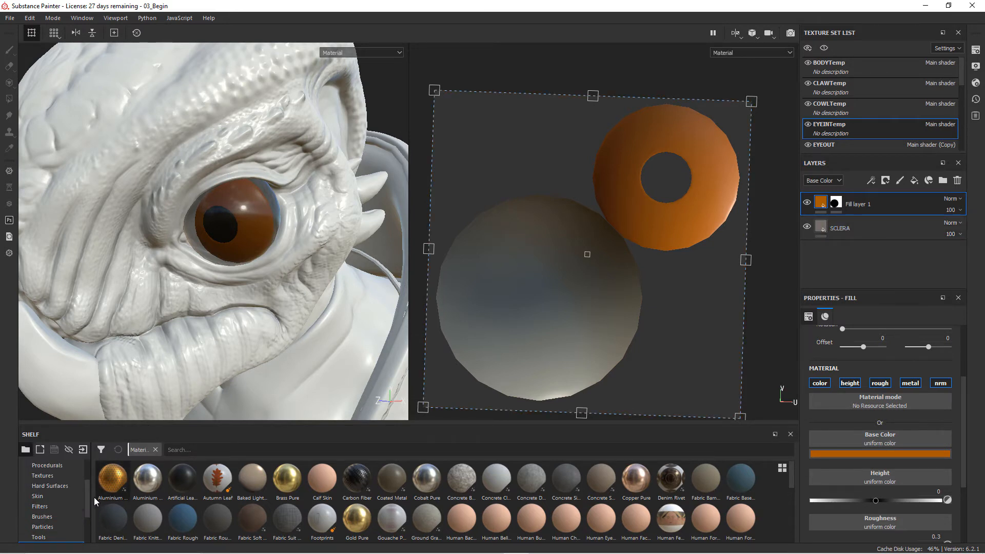
pyautogui.click(57, 468)
pyautogui.scroll(2, 87, 498)
pyautogui.scroll(1, 88, 493)
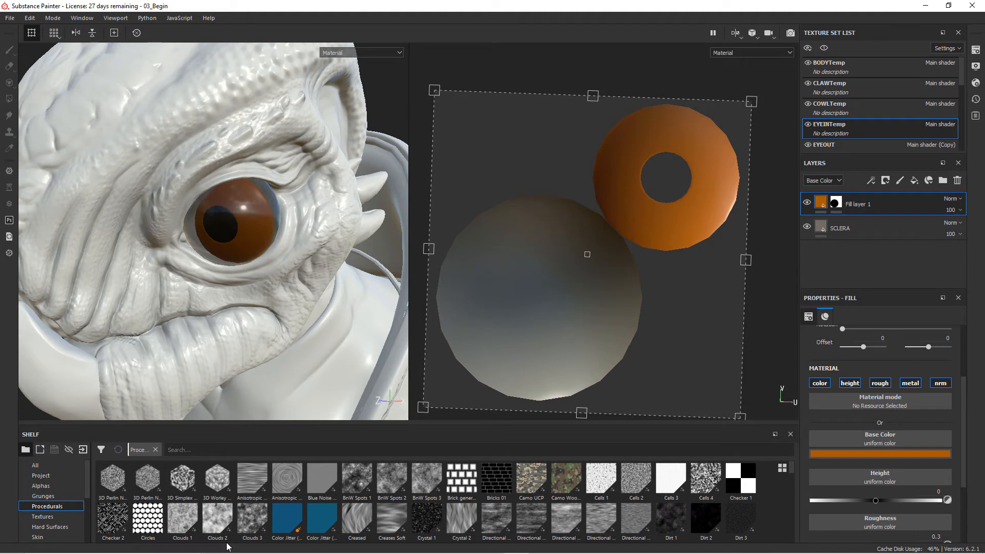
pyautogui.click(914, 180)
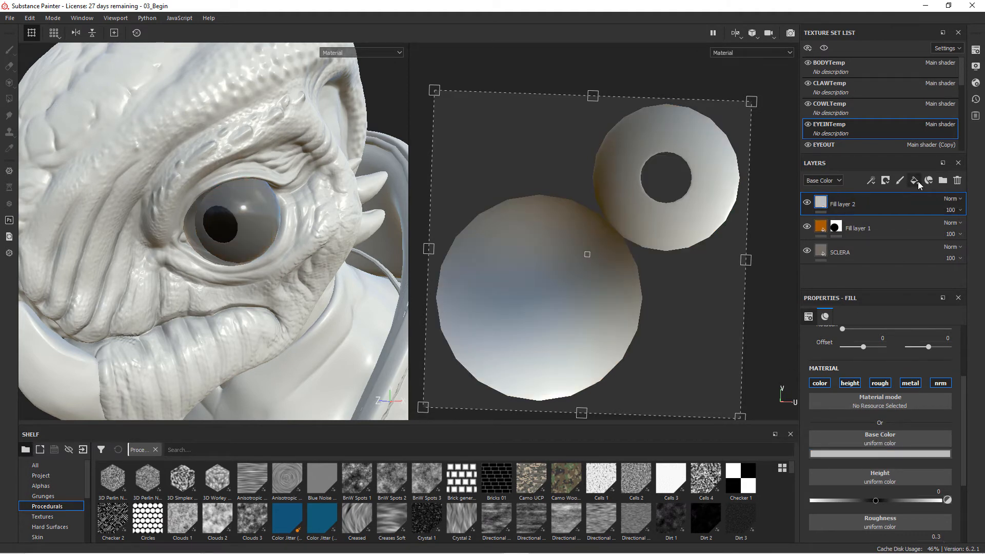
pyautogui.moveTo(181, 526)
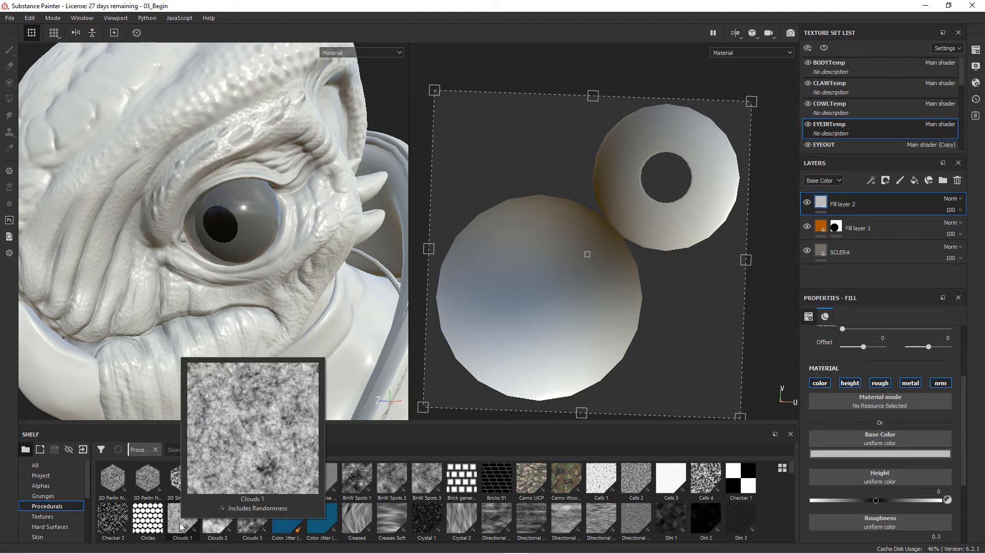
pyautogui.moveTo(180, 527); pyautogui.dragTo(899, 435)
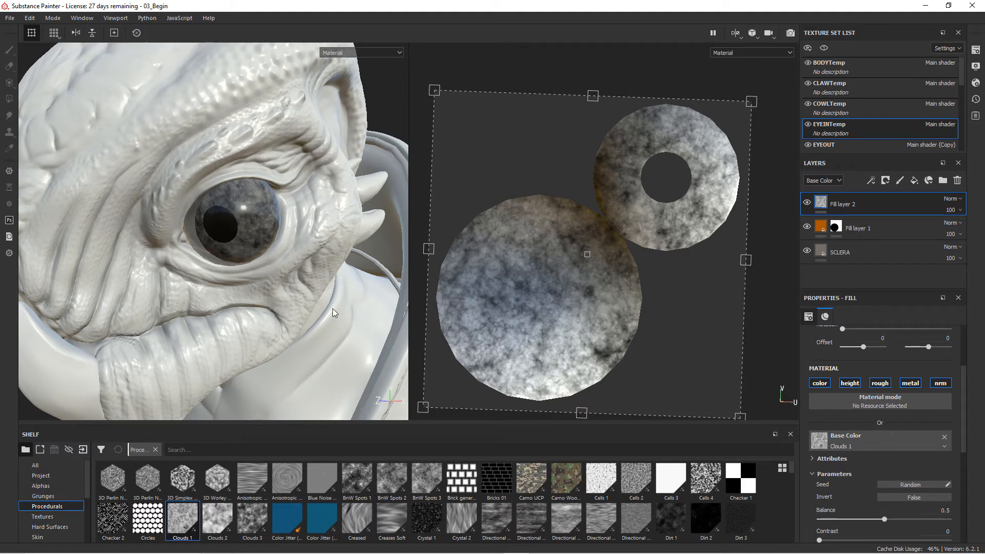
# Add a black mask to the Clouds 1 fill layer on the eye.
pyautogui.keyDown('alt'); pyautogui.moveTo(326, 297); pyautogui.dragTo(260, 293); pyautogui.keyUp('alt')
pyautogui.keyDown('alt'); pyautogui.moveTo(260, 292); pyautogui.dragTo(213, 301, button='right'); pyautogui.keyUp('alt')
pyautogui.keyDown('alt'); pyautogui.moveTo(213, 301); pyautogui.dragTo(264, 288); pyautogui.keyUp('alt')
pyautogui.keyDown('alt'); pyautogui.moveTo(264, 289); pyautogui.dragTo(248, 266, button='right'); pyautogui.keyUp('alt')
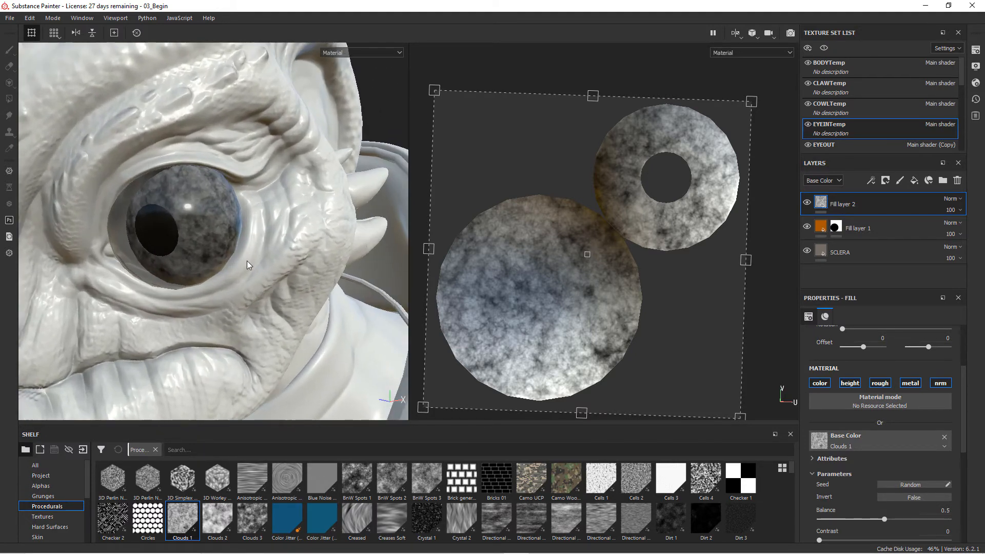
pyautogui.keyDown('alt'); pyautogui.moveTo(248, 266); pyautogui.dragTo(272, 271, button='middle'); pyautogui.keyUp('alt')
pyautogui.click(887, 181)
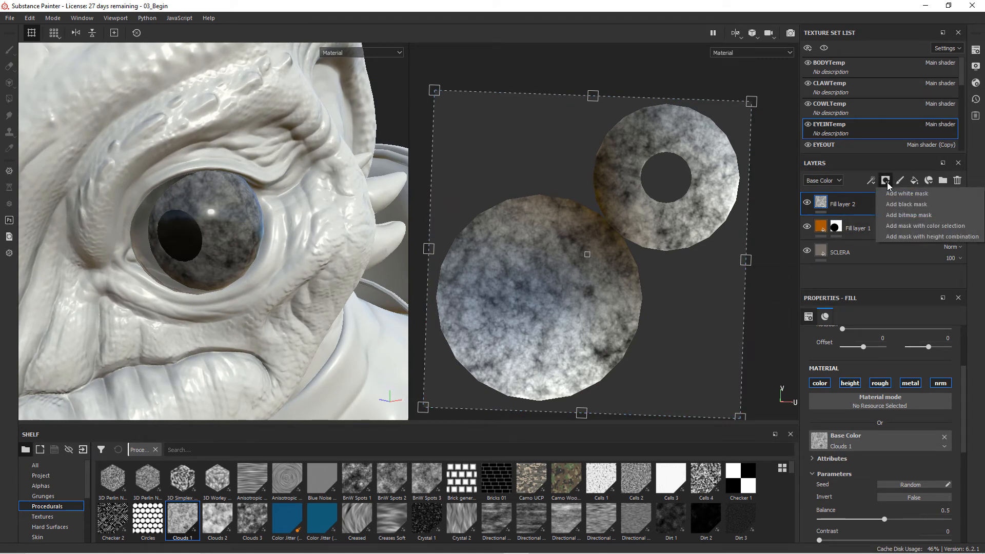
pyautogui.click(900, 204)
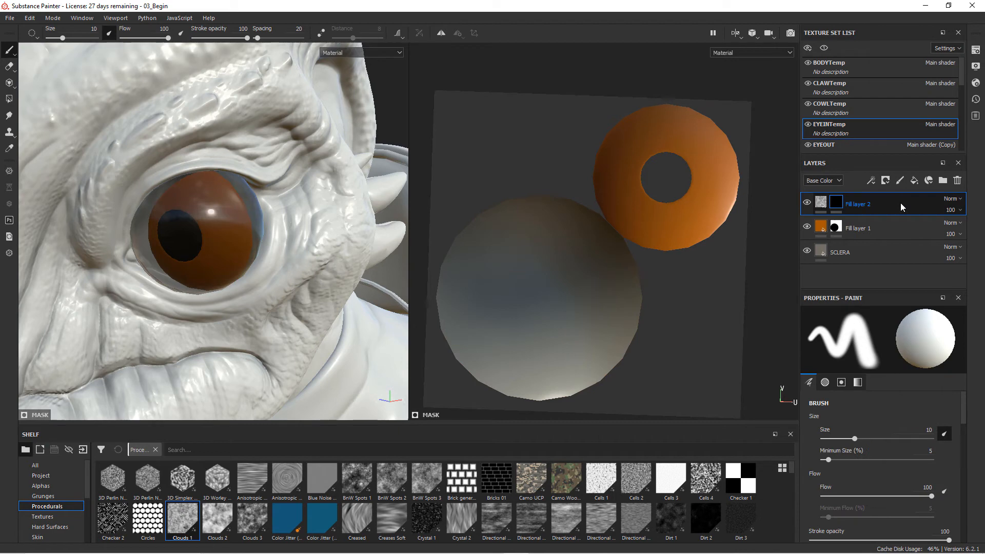
# Reveal the clouds layer on the ring-shaped iris UV island with a UV chunk fill at value 1 on its mask.
pyautogui.click(836, 204)
pyautogui.click(9, 99)
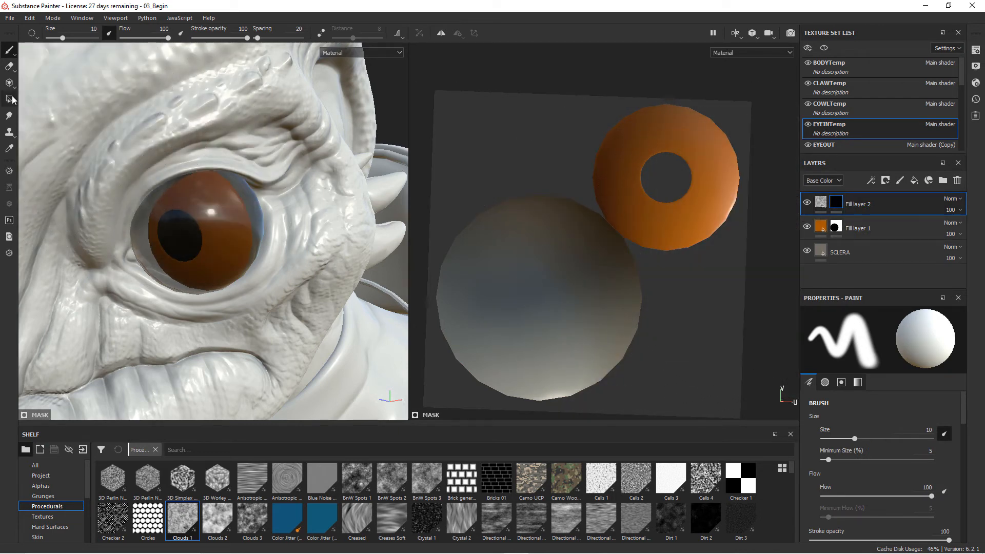
pyautogui.rightClick(573, 152)
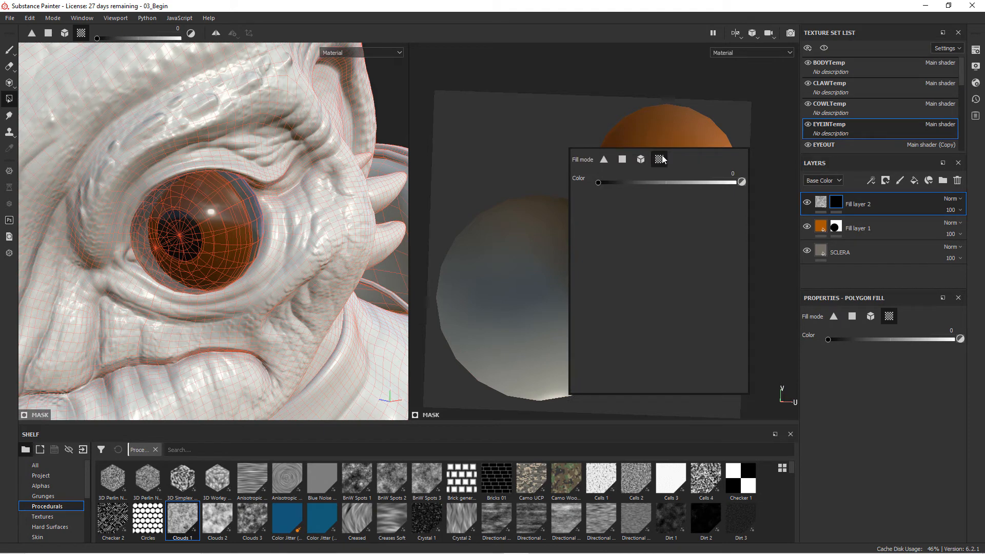
pyautogui.click(709, 183)
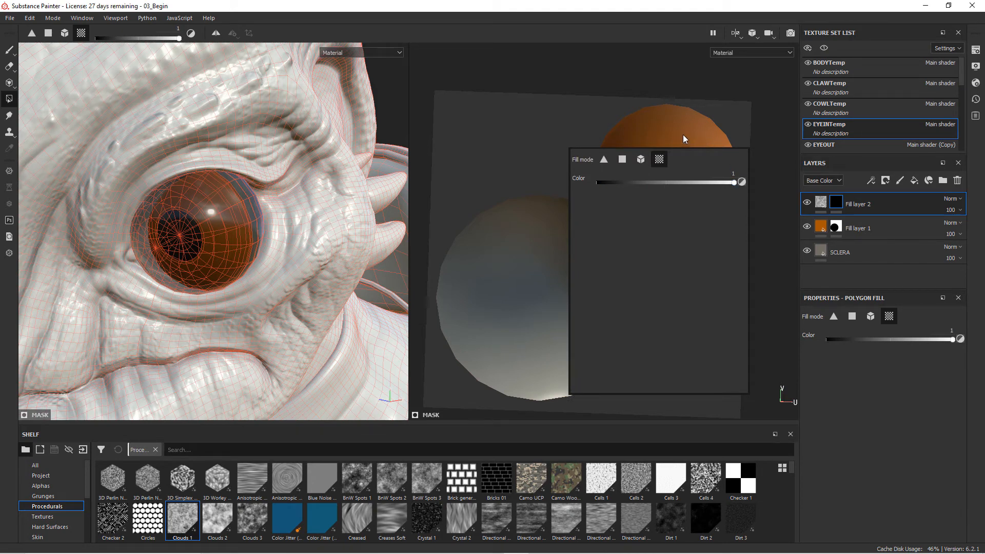
pyautogui.click(700, 141)
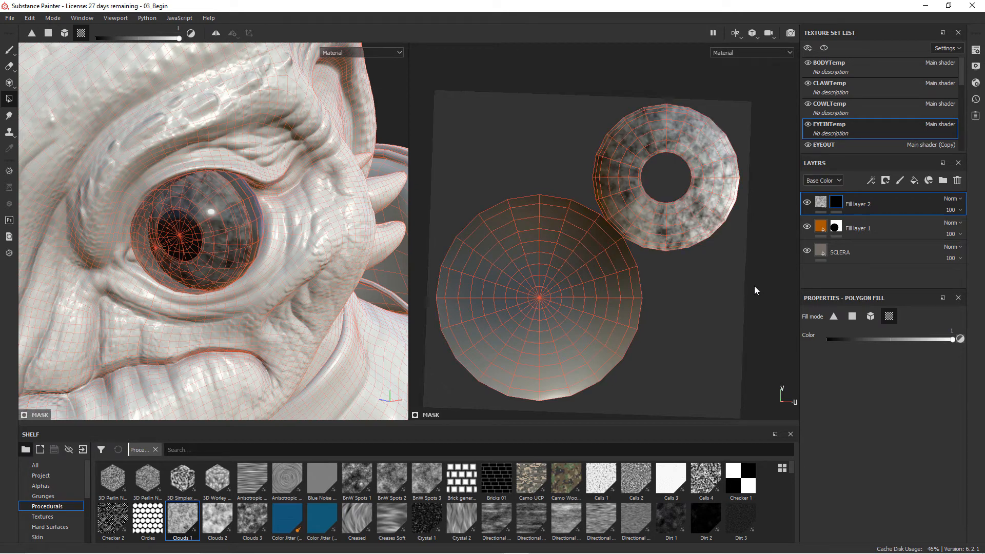
pyautogui.press('1')
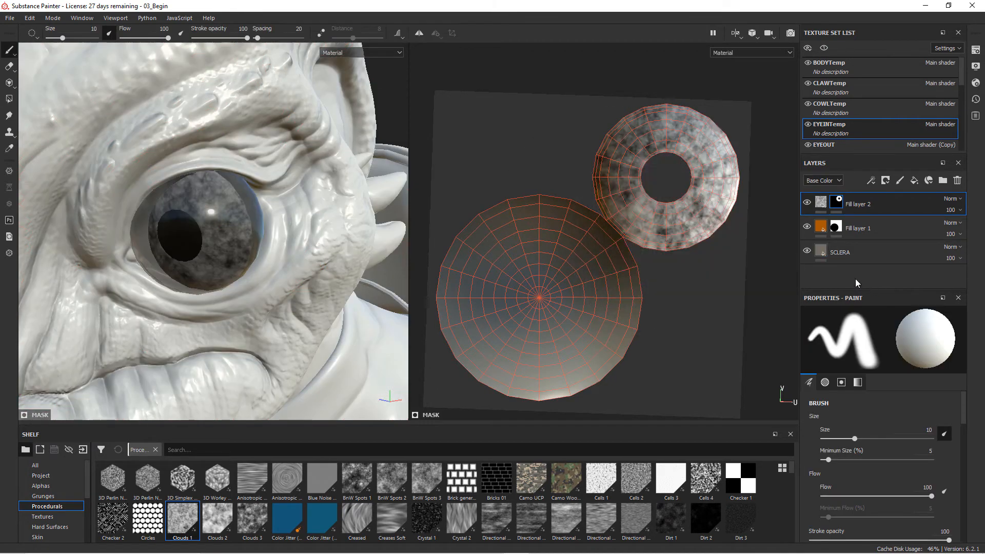
# Compare the iris with and without the masked clouds layer by toggling that layer's visibility.
pyautogui.click(875, 258)
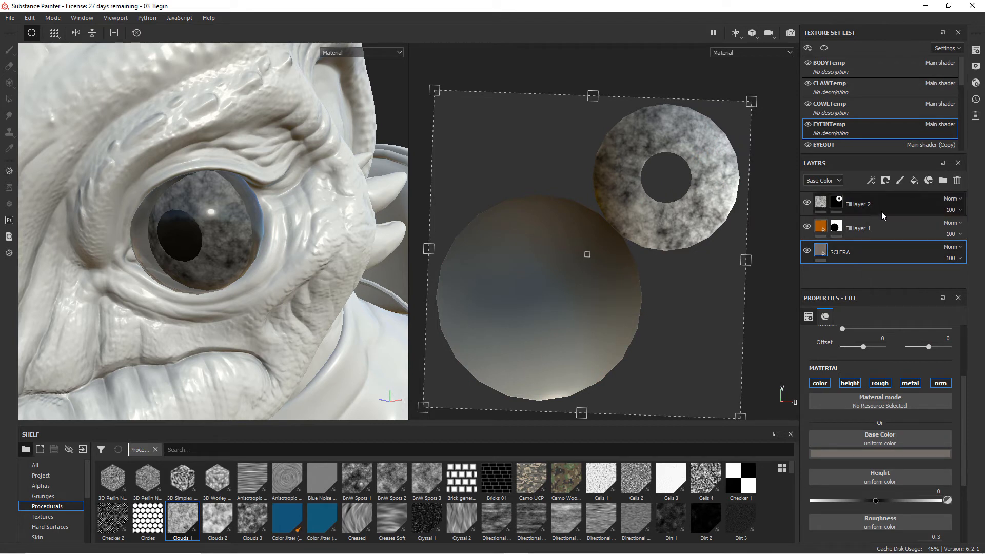
pyautogui.click(816, 203)
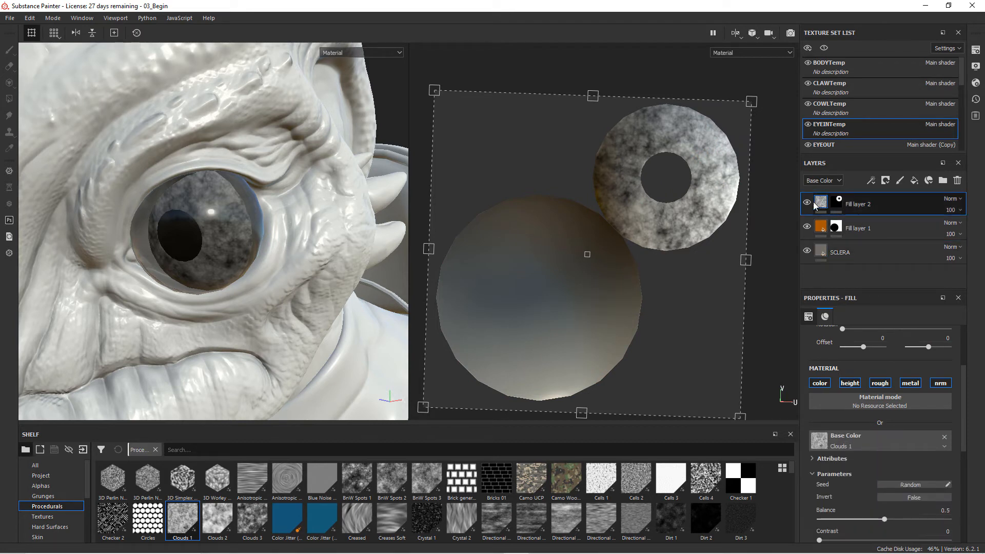
pyautogui.click(807, 203)
pyautogui.click(807, 204)
pyautogui.click(807, 203)
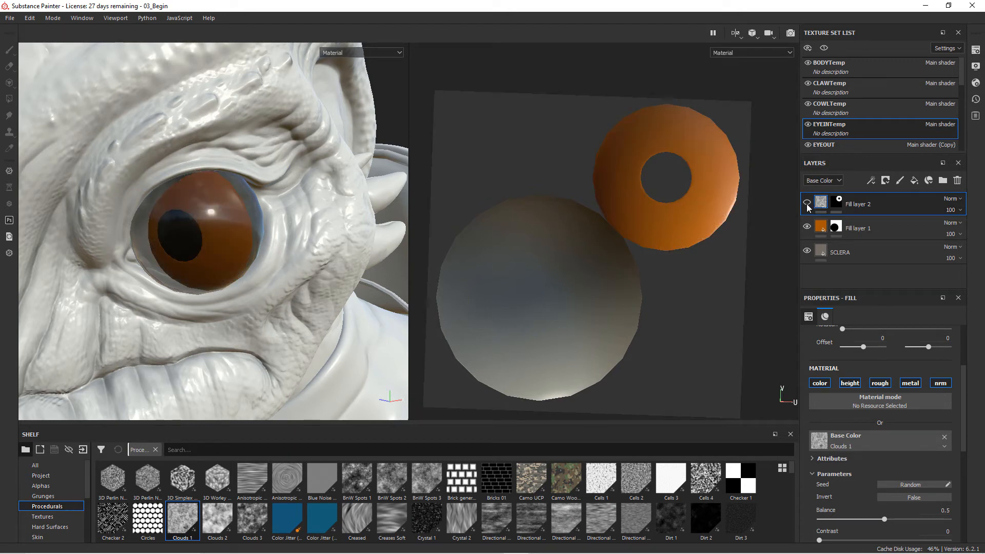
pyautogui.click(807, 204)
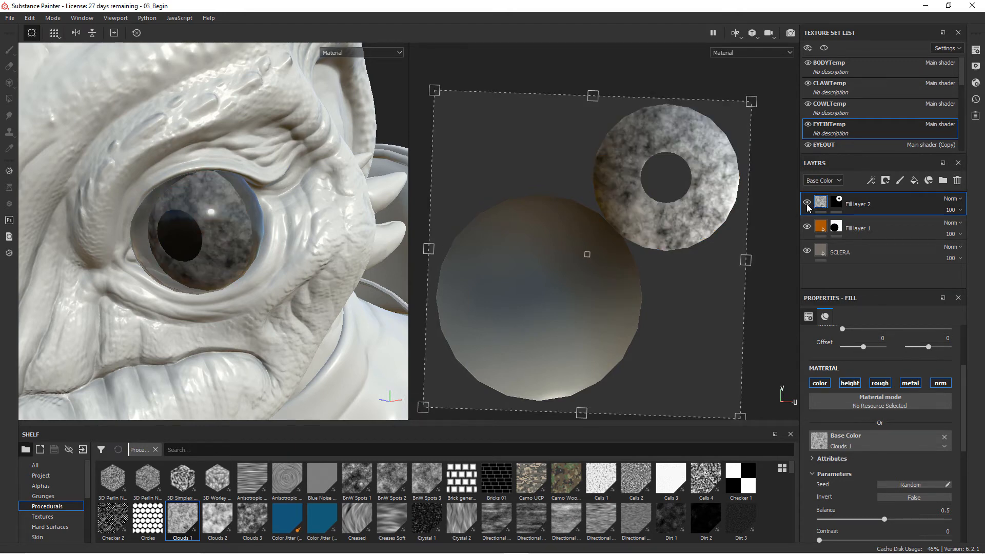
# Try a reduced opacity and the Multiply and Screen blend modes on the masked clouds layer.
pyautogui.click(953, 210)
pyautogui.moveTo(968, 230)
pyautogui.mouseDown()
pyautogui.moveTo(954, 234)
pyautogui.moveTo(978, 229)
pyautogui.mouseUp()
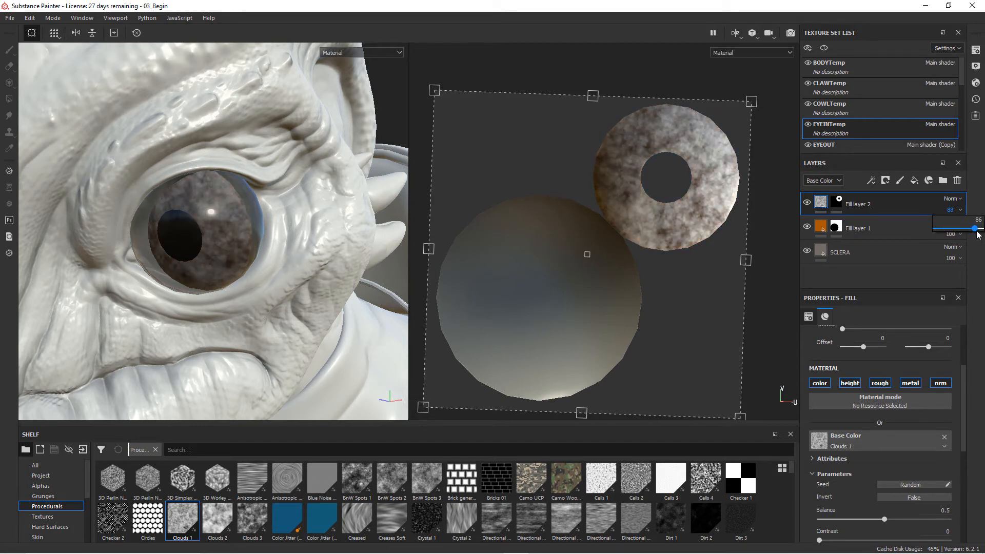
pyautogui.click(953, 201)
pyautogui.click(928, 251)
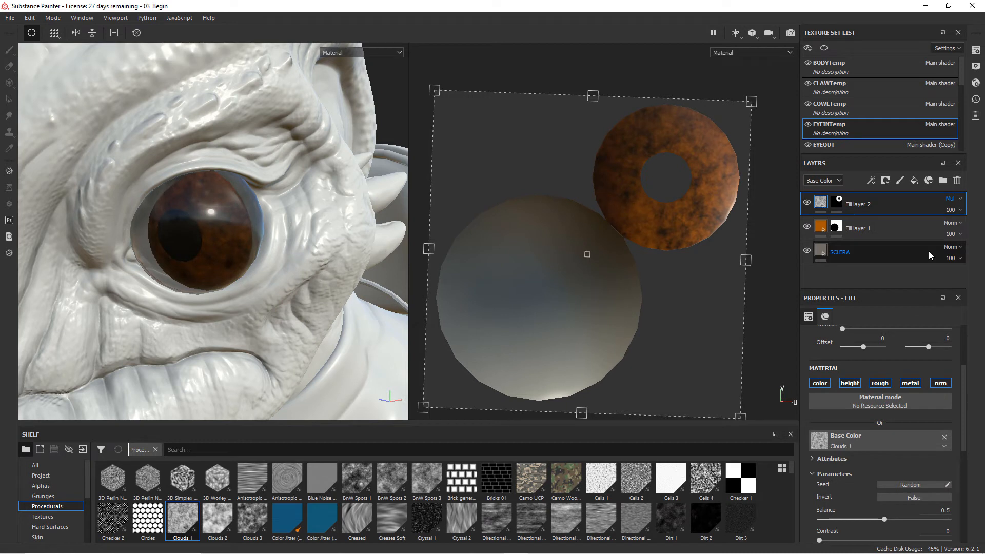
pyautogui.click(954, 199)
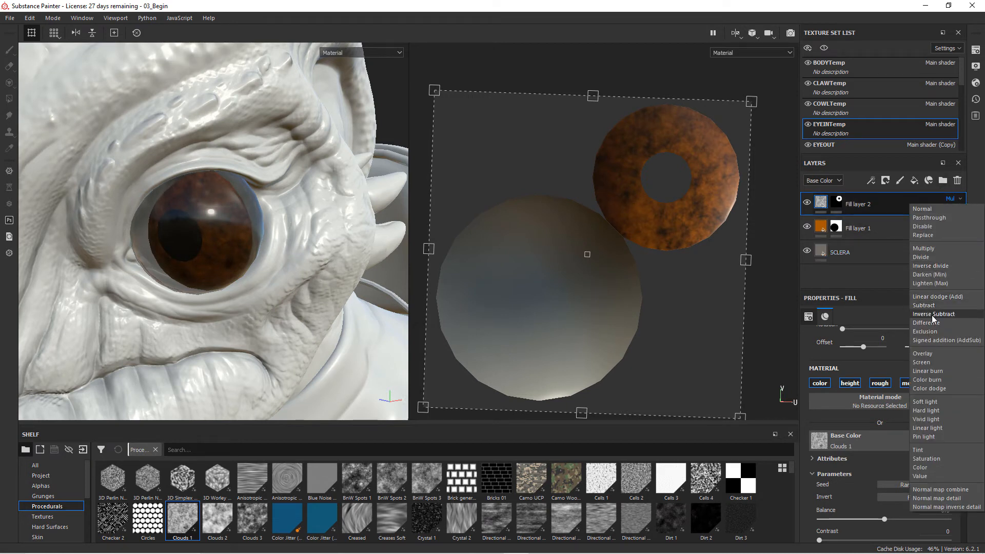
pyautogui.click(929, 361)
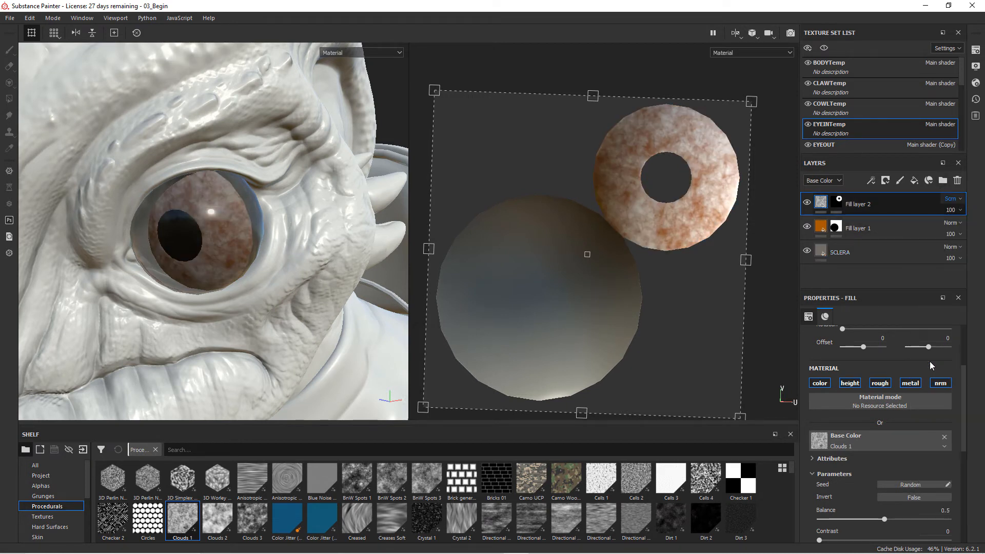
# Set the masked clouds layer's blend mode to Soft light and check the iris on the model.
pyautogui.click(953, 199)
pyautogui.click(934, 399)
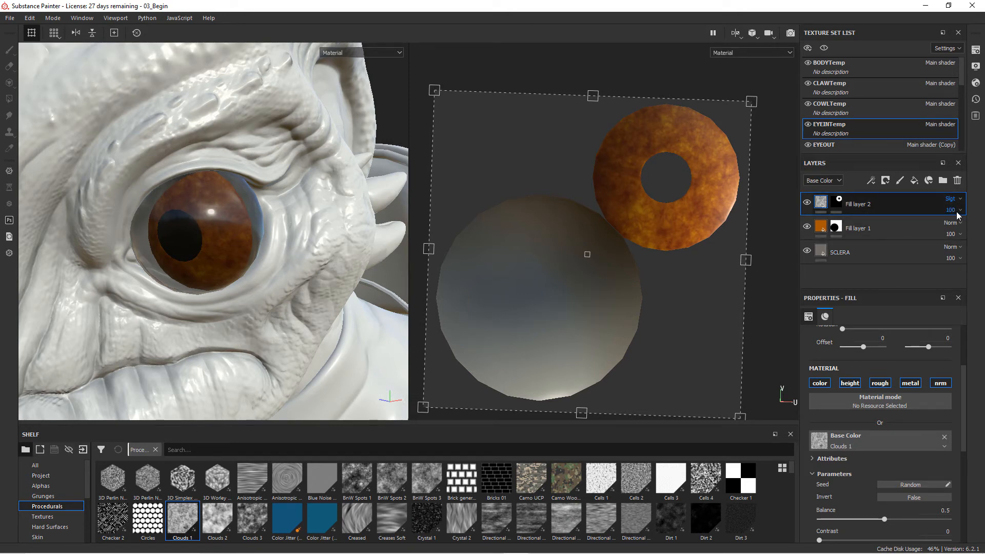
pyautogui.keyDown('alt'); pyautogui.moveTo(246, 254); pyautogui.dragTo(267, 251); pyautogui.keyUp('alt')
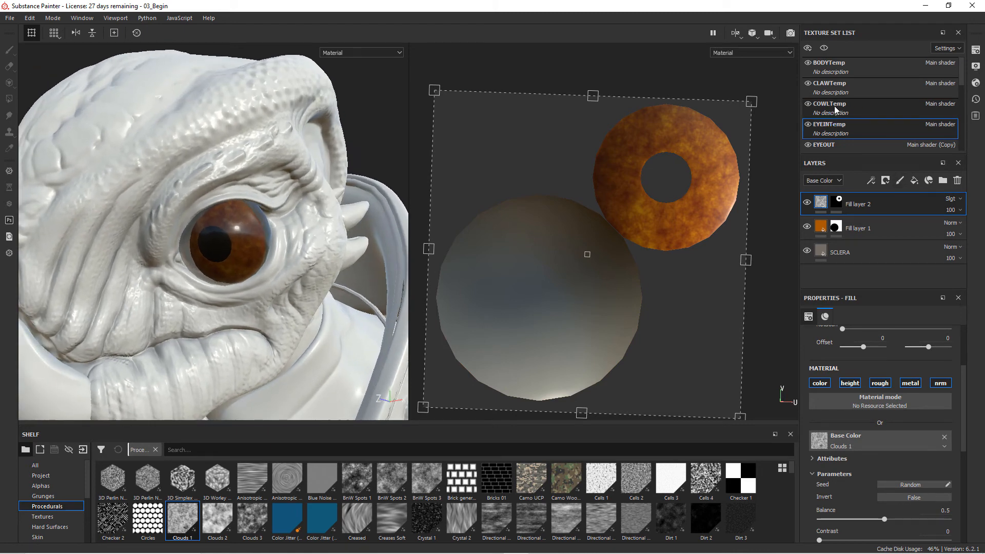
# In the EYEOUT texture set, set the fill layer's opacity channel to 0.5331.
pyautogui.scroll(-3, 884, 101)
pyautogui.scroll(2, 871, 82)
pyautogui.click(878, 87)
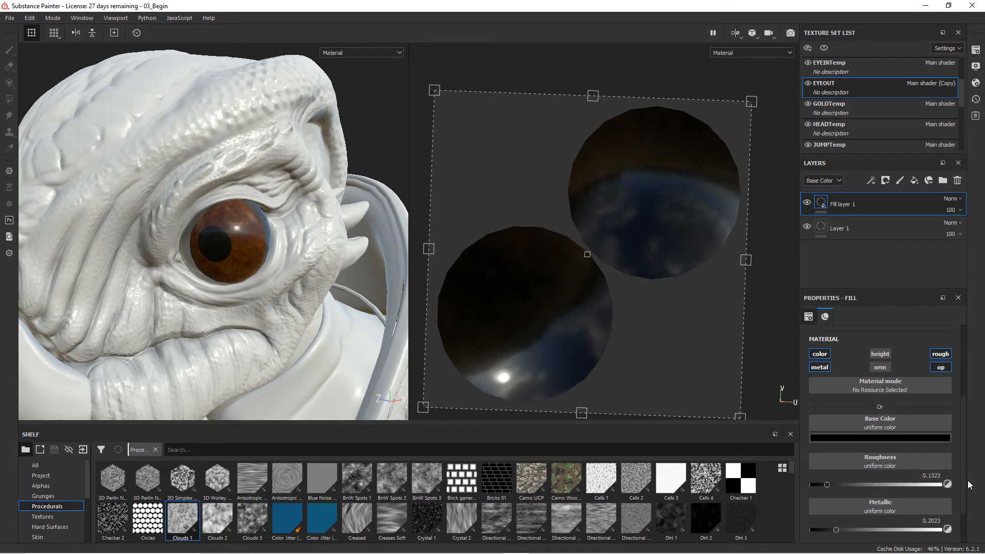
pyautogui.scroll(-3, 941, 513)
pyautogui.moveTo(913, 529); pyautogui.dragTo(879, 537)
pyautogui.keyDown('alt'); pyautogui.moveTo(286, 288); pyautogui.dragTo(375, 266); pyautogui.keyUp('alt')
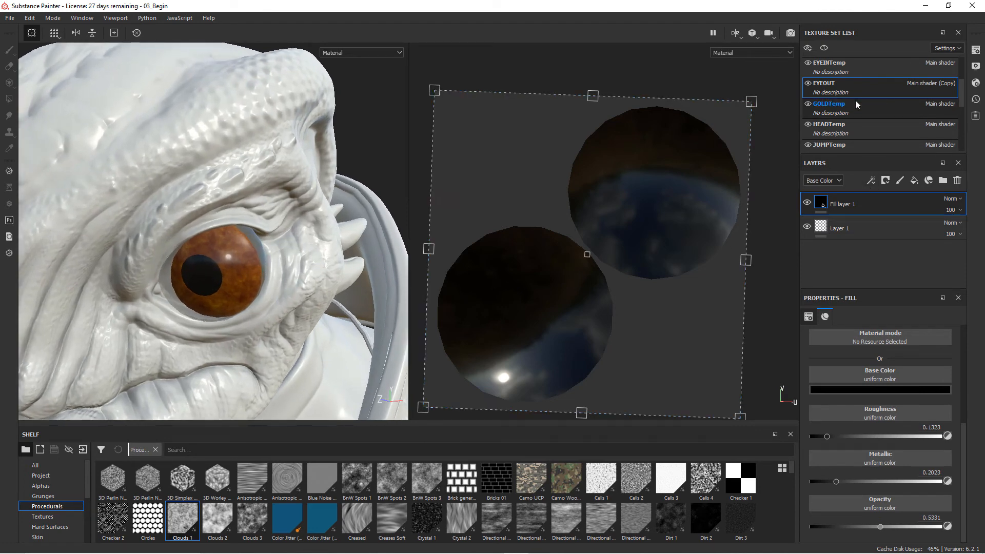
# In the EYEINTemp texture set, set the Clouds 1 noise scale to 3 and the fill's UV scale to 2.
pyautogui.click(857, 74)
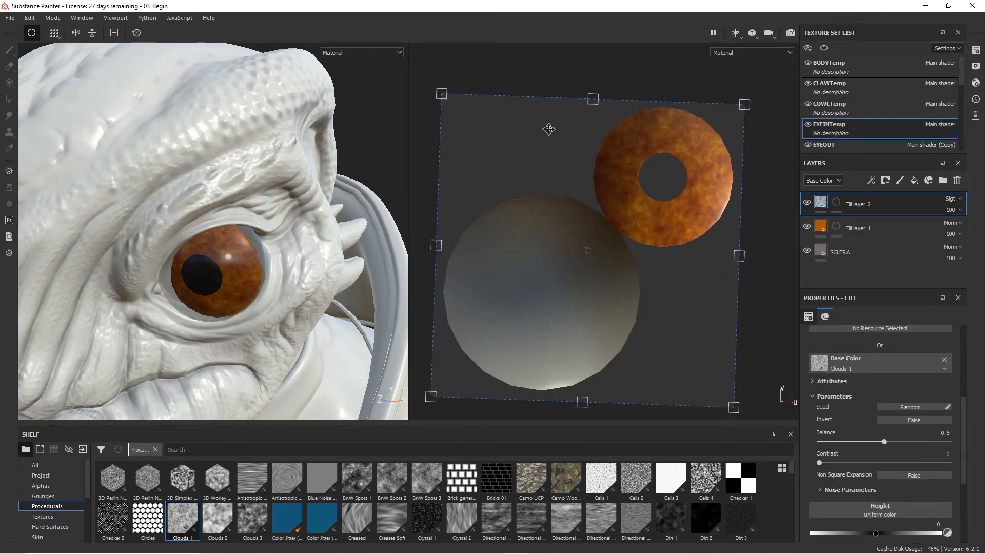
pyautogui.scroll(2, 647, 215)
pyautogui.keyDown('alt'); pyautogui.moveTo(715, 211); pyautogui.dragTo(661, 269, button='middle'); pyautogui.keyUp('alt')
pyautogui.scroll(1, 660, 275)
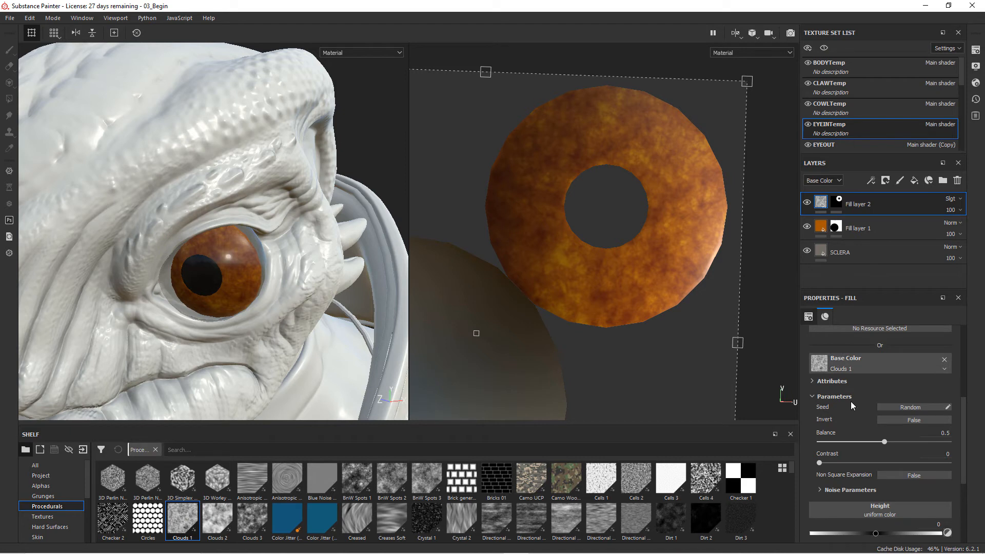
pyautogui.click(838, 490)
pyautogui.scroll(-1, 919, 457)
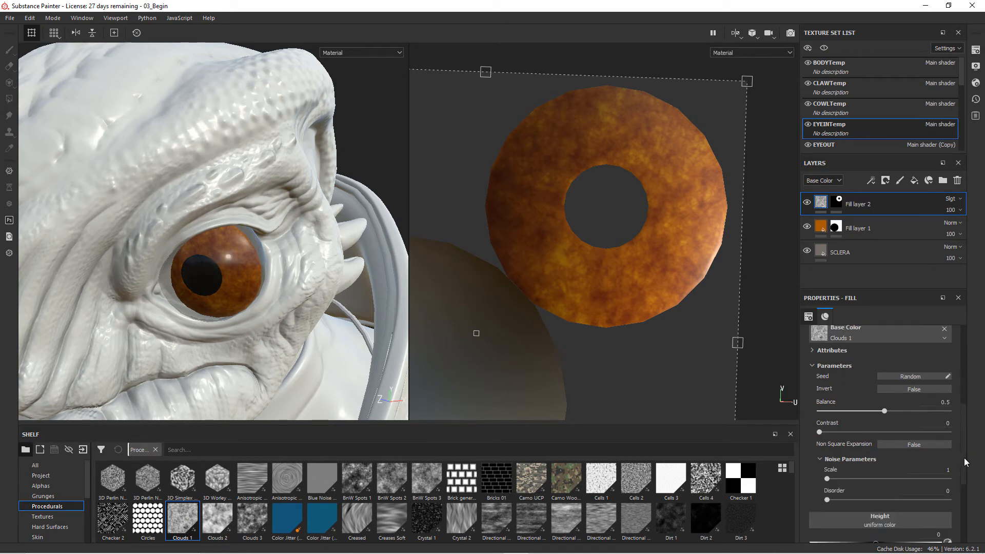
pyautogui.scroll(-2, 882, 452)
pyautogui.moveTo(838, 428); pyautogui.dragTo(868, 434)
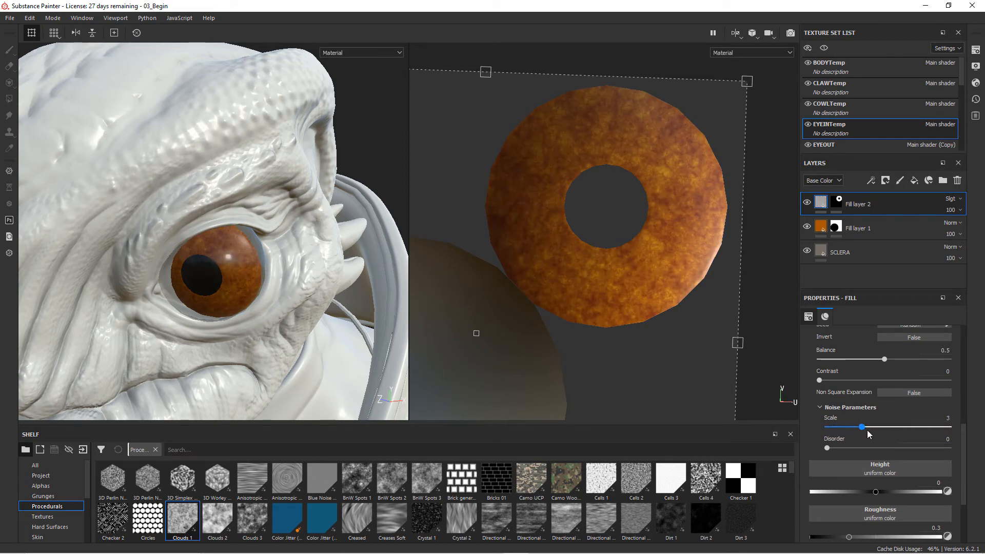
pyautogui.scroll(7, 916, 395)
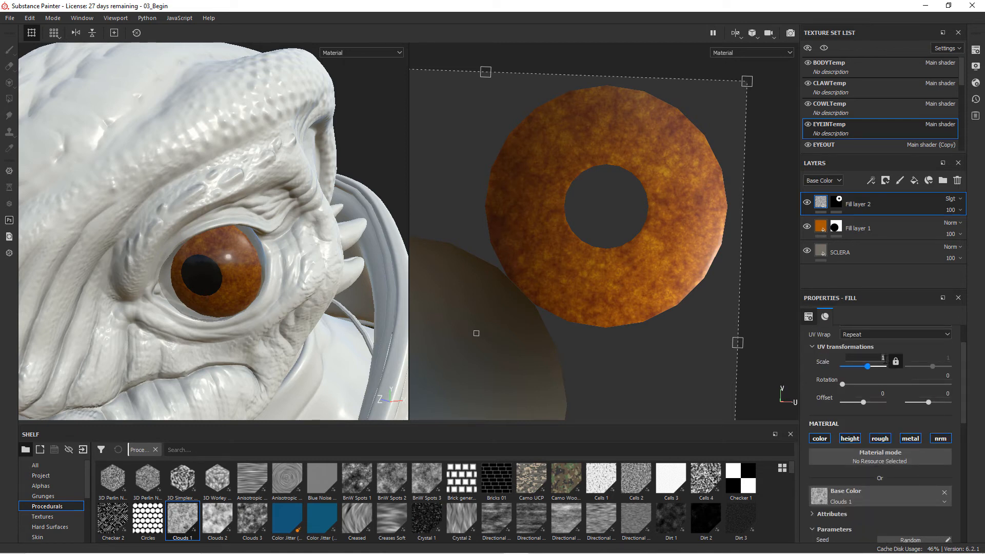
pyautogui.press('Return')
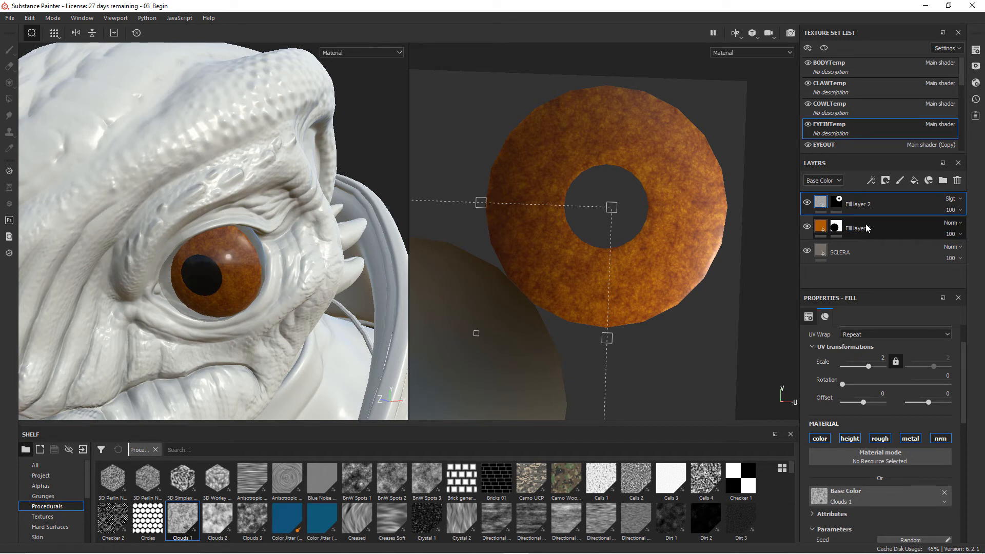
# Add a paint layer above the clouds layer and set the brush size to 0.74.
pyautogui.click(900, 180)
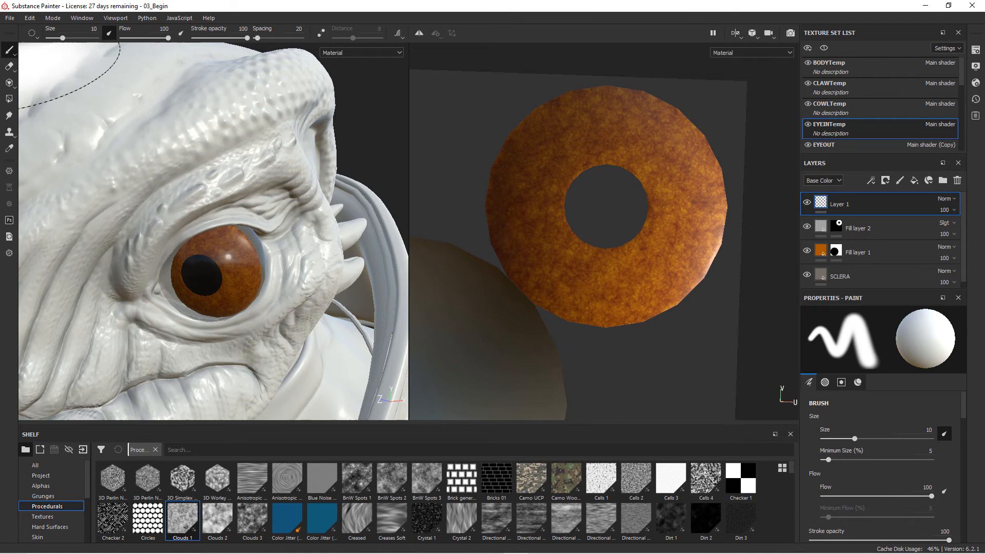
pyautogui.rightClick(621, 206)
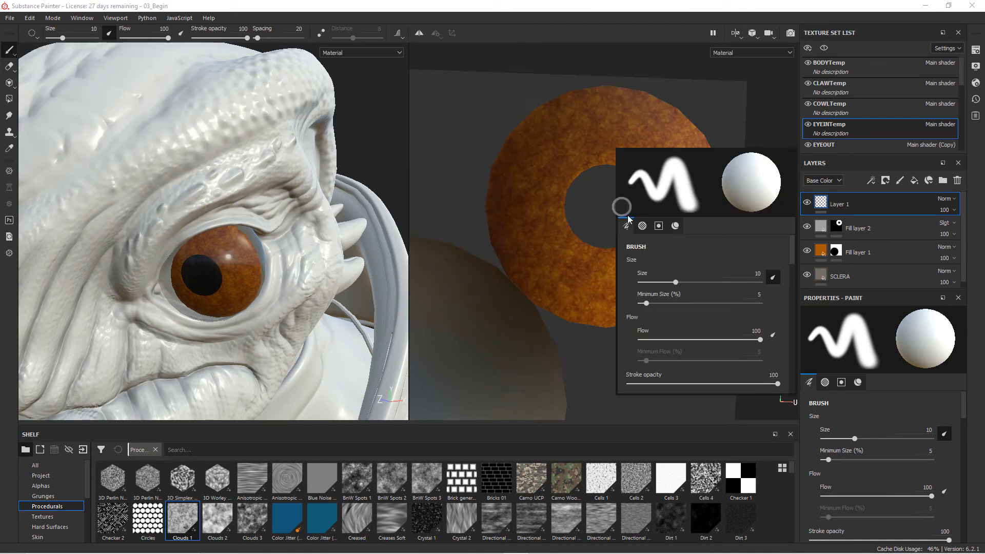
pyautogui.moveTo(676, 283); pyautogui.dragTo(639, 283)
pyautogui.moveTo(792, 252); pyautogui.dragTo(788, 329)
pyautogui.scroll(-5, 786, 335)
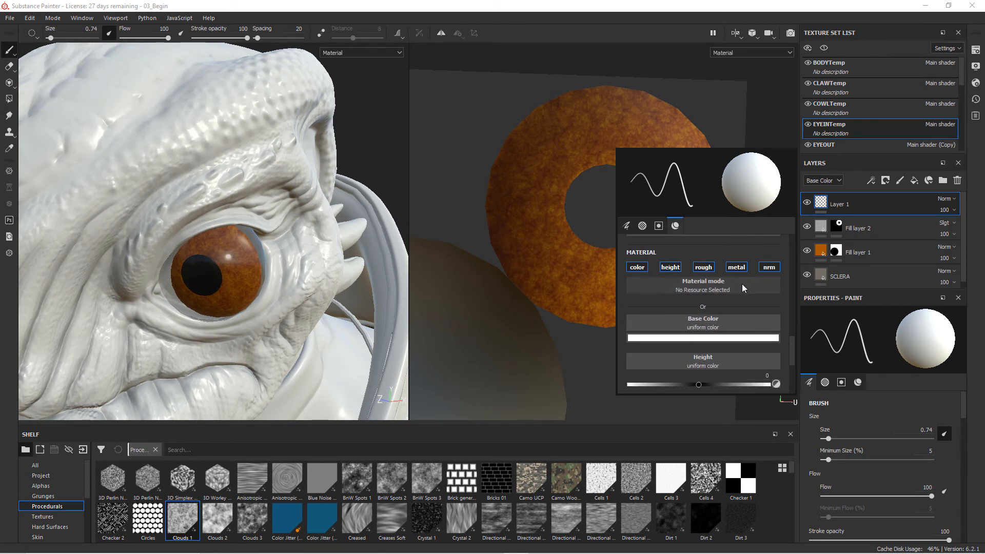
# Limit the brush material to the color channel and set its base color to near-black.
pyautogui.click(769, 267)
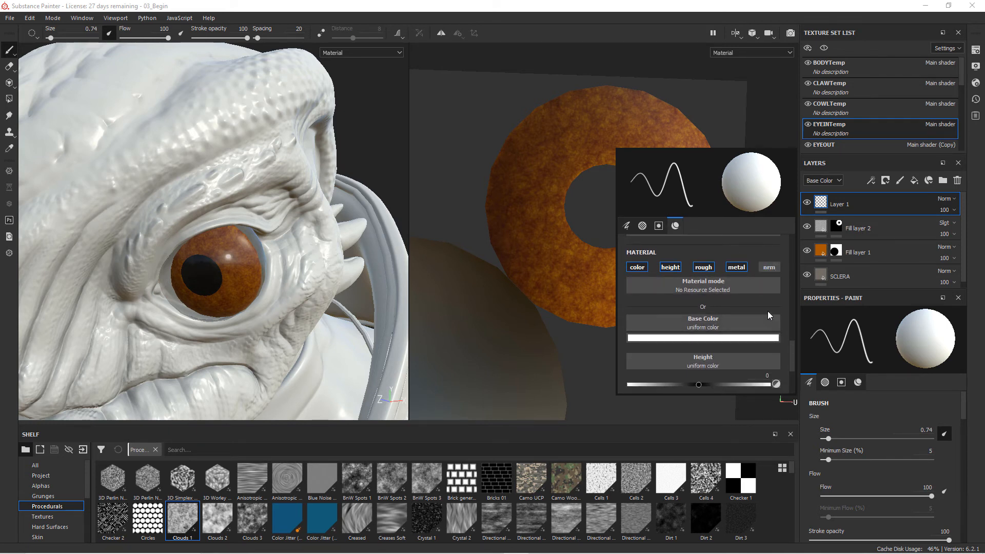
pyautogui.click(735, 267)
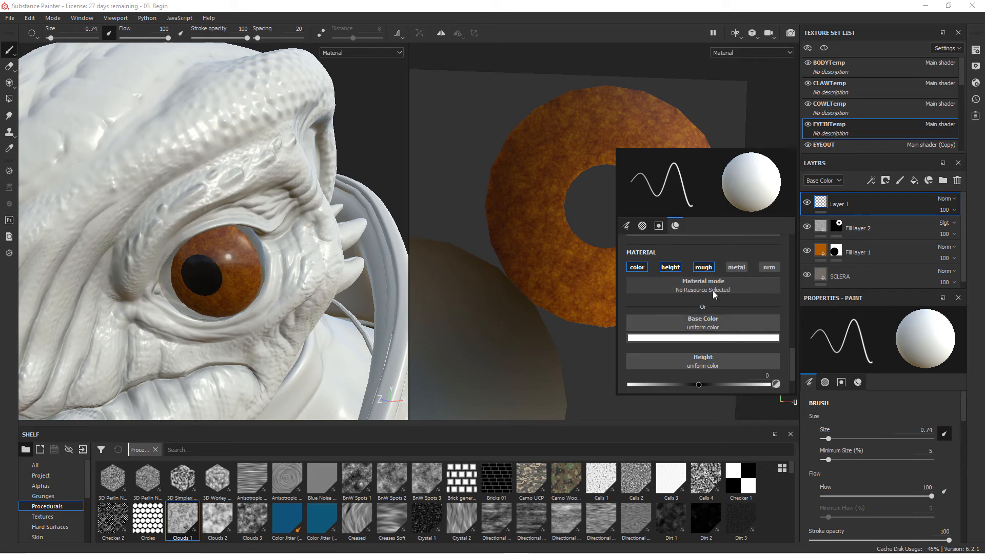
pyautogui.click(709, 269)
pyautogui.click(673, 269)
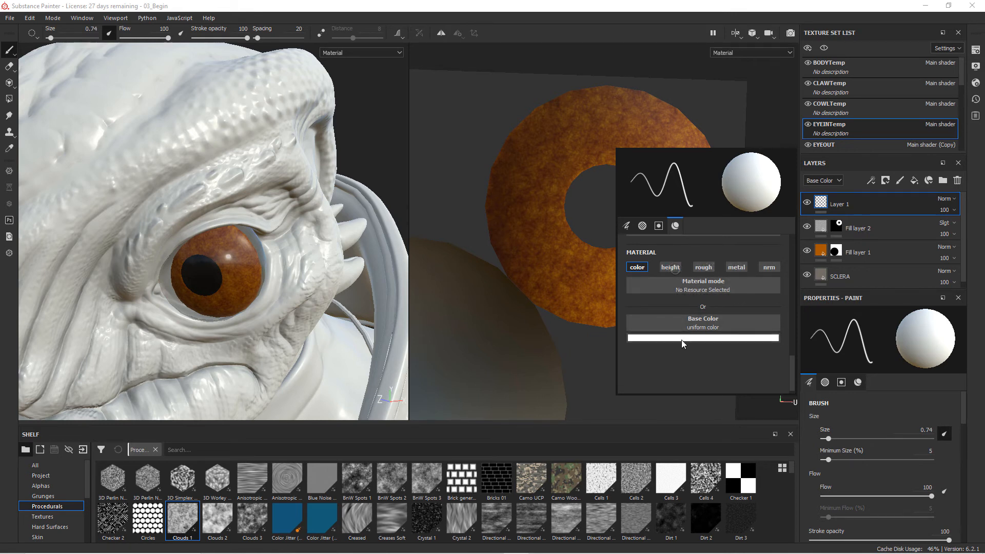
pyautogui.click(682, 339)
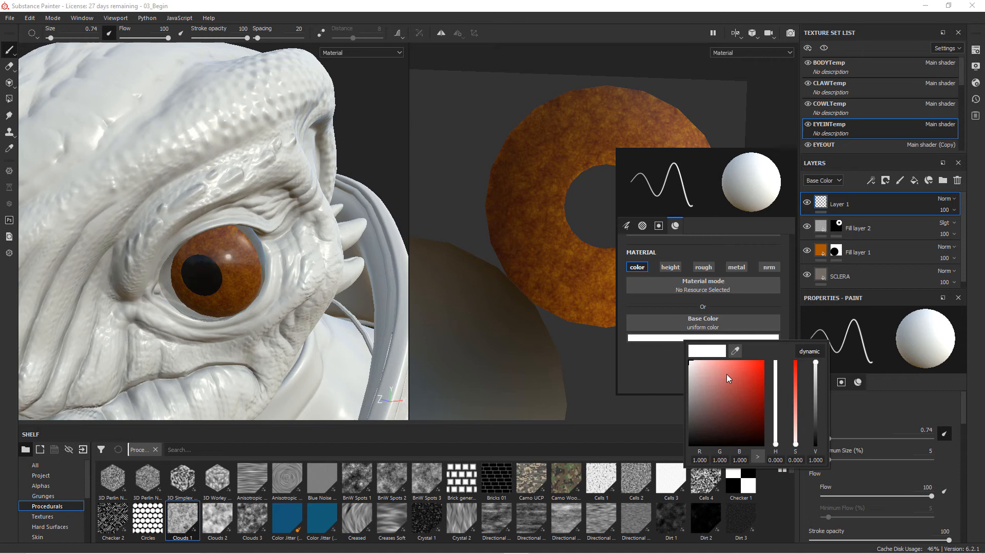
pyautogui.moveTo(727, 376); pyautogui.dragTo(690, 439)
pyautogui.click(692, 319)
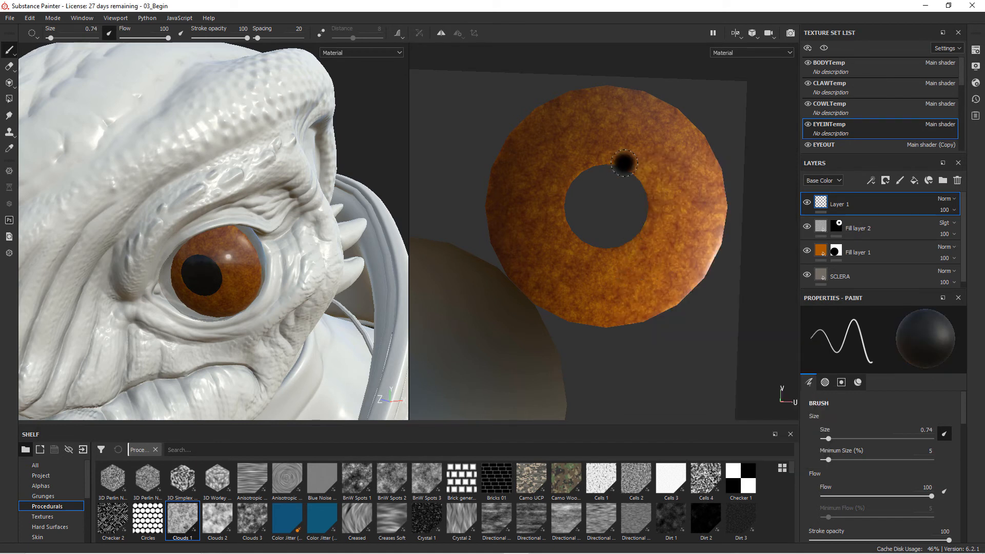
# Turn off pen-pressure control of the brush size and paint a near-black ring around the iris's outer edge in the UV view.
pyautogui.rightClick(533, 124)
pyautogui.click(537, 129)
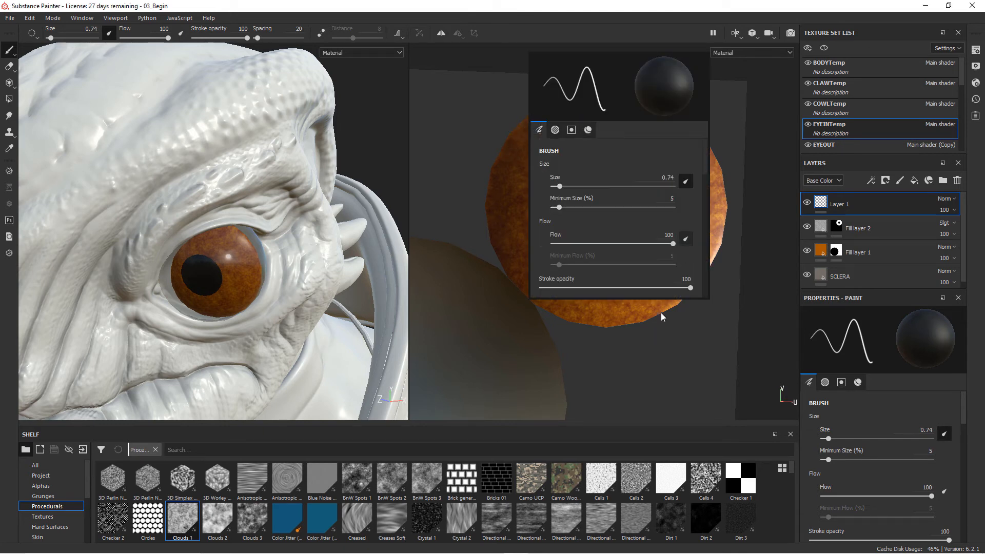
pyautogui.click(686, 182)
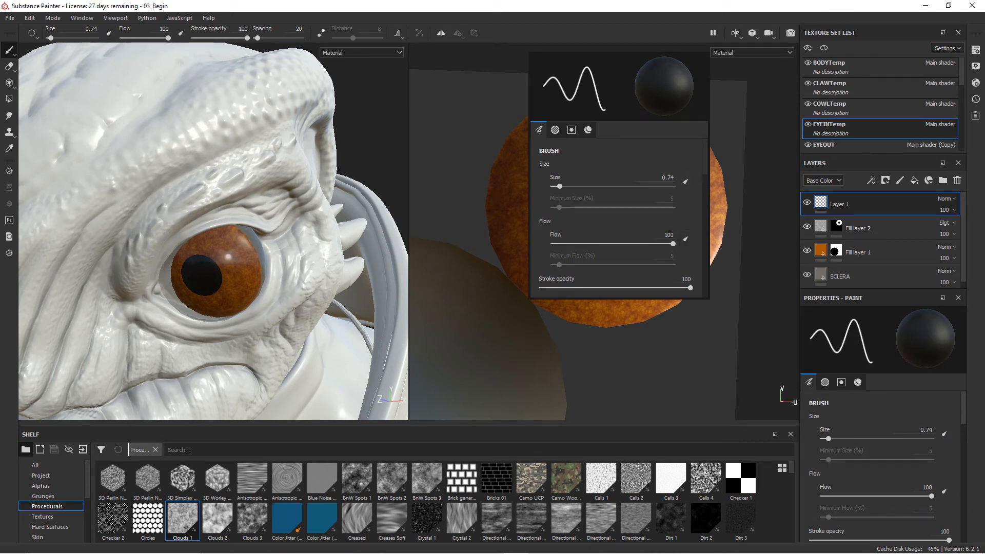
pyautogui.moveTo(493, 174); pyautogui.dragTo(529, 121)
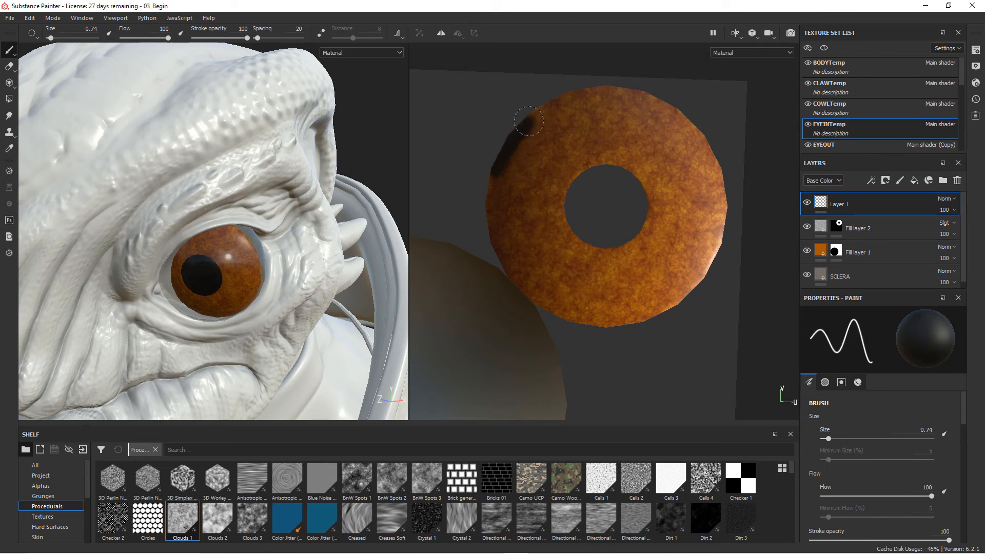
pyautogui.hotkey('ctrl', 'z')
pyautogui.moveTo(504, 151)
pyautogui.mouseDown()
pyautogui.moveTo(500, 246)
pyautogui.moveTo(545, 301)
pyautogui.moveTo(636, 315)
pyautogui.moveTo(694, 276)
pyautogui.moveTo(716, 169)
pyautogui.moveTo(676, 117)
pyautogui.moveTo(634, 95)
pyautogui.moveTo(569, 94)
pyautogui.moveTo(510, 143)
pyautogui.mouseUp()
# Reduce the brush size to 0.37 and paint a thin near-black ring around the iris's inner edge at the pupil.
pyautogui.rightClick(647, 209)
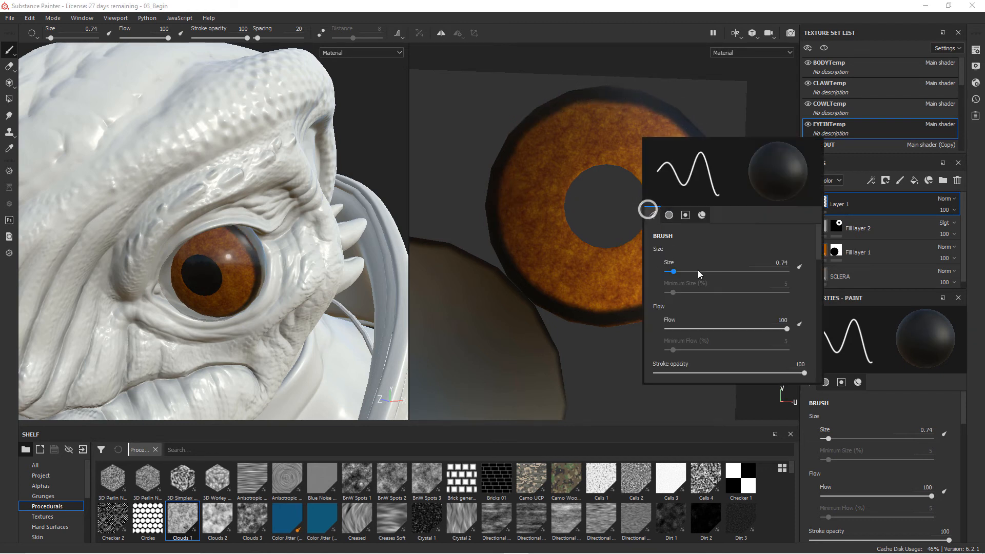
pyautogui.moveTo(674, 271); pyautogui.dragTo(668, 270)
pyautogui.moveTo(603, 245); pyautogui.dragTo(592, 247)
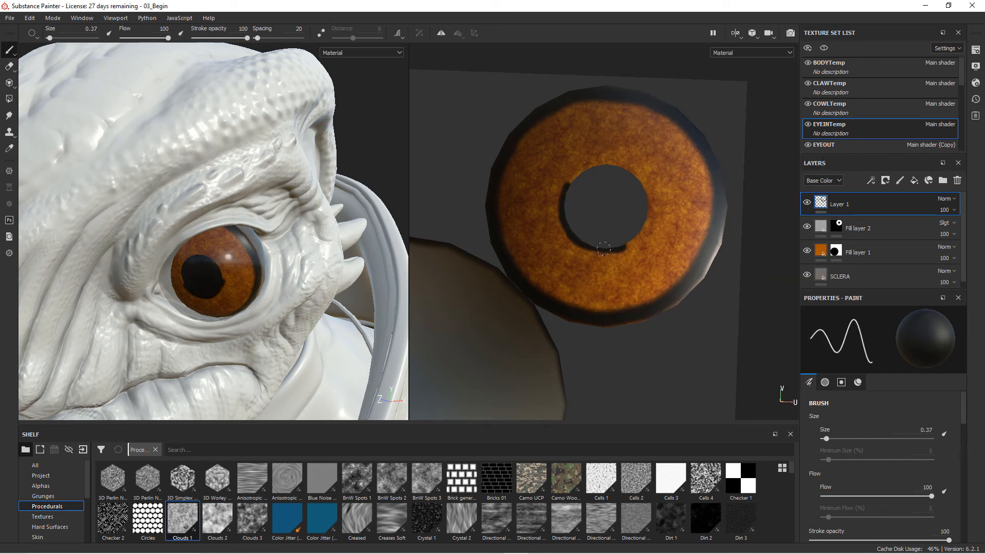
pyautogui.moveTo(566, 185)
pyautogui.mouseDown()
pyautogui.moveTo(577, 175)
pyautogui.moveTo(639, 183)
pyautogui.mouseUp()
pyautogui.moveTo(625, 247); pyautogui.dragTo(645, 222)
pyautogui.moveTo(642, 183); pyautogui.dragTo(648, 212)
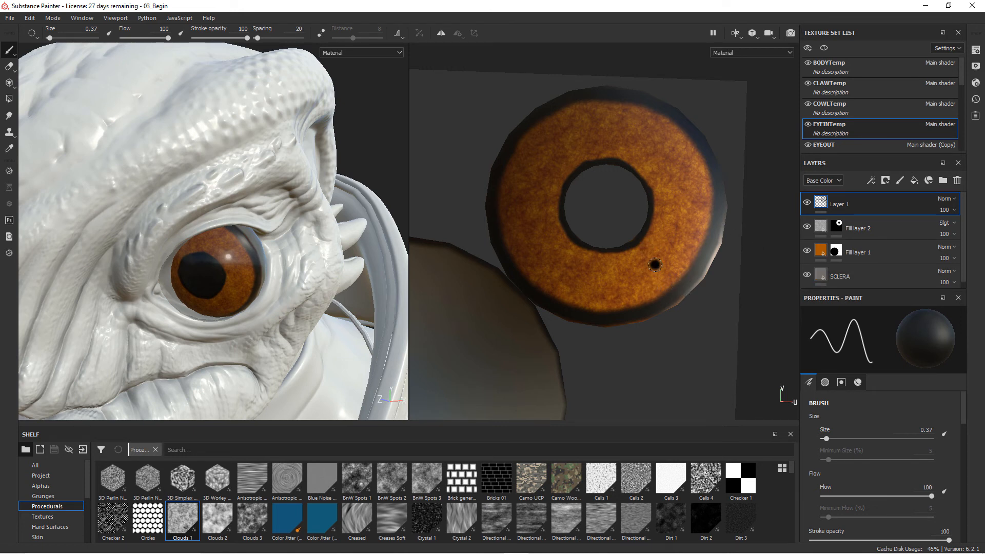
# Add a Blur filter to the painted rings layer, Layer 1.
pyautogui.click(872, 182)
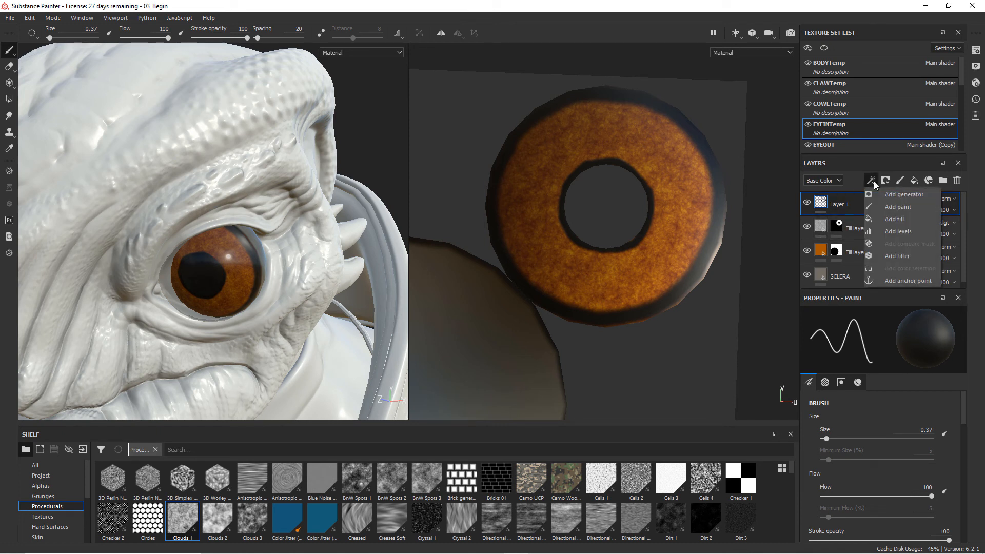
pyautogui.click(890, 256)
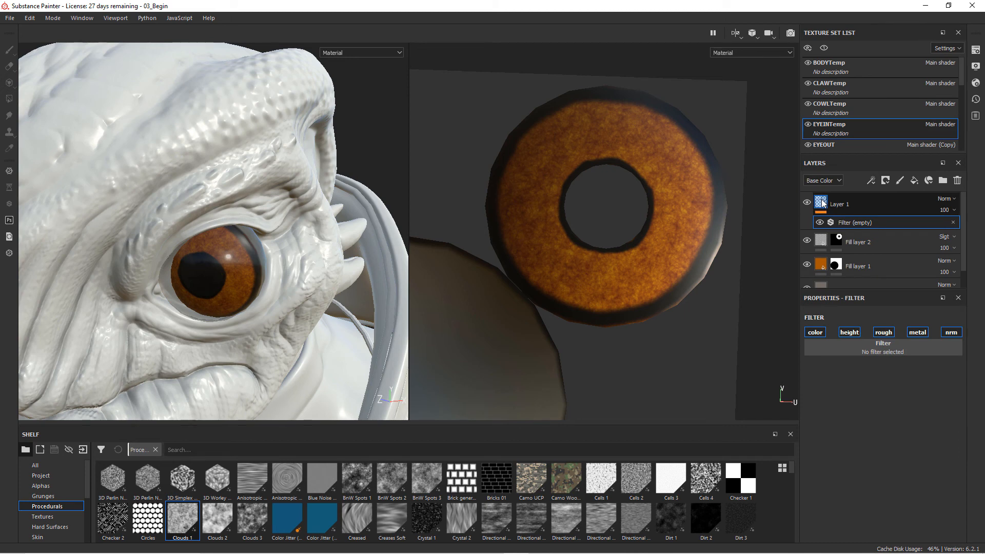
pyautogui.click(872, 349)
pyautogui.write('b')
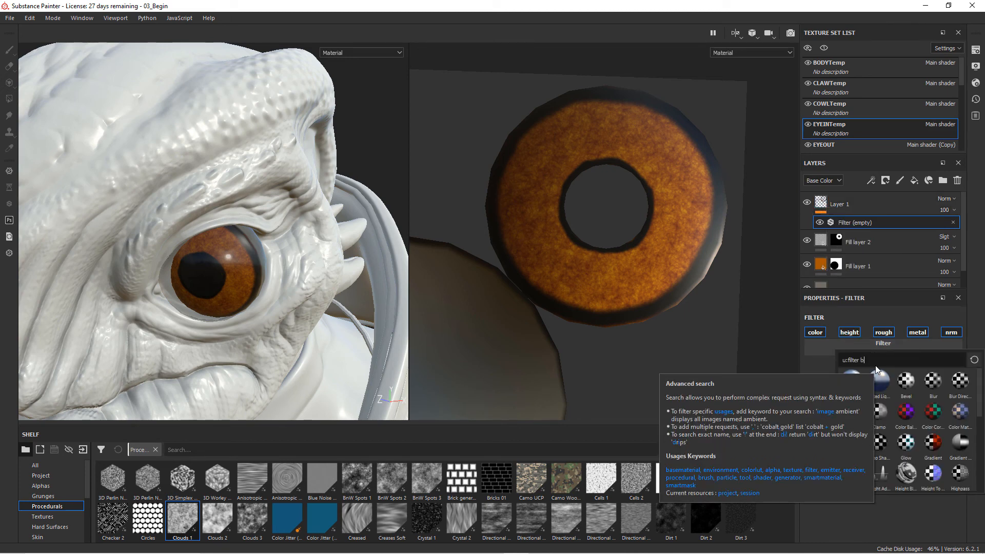
pyautogui.write('lur')
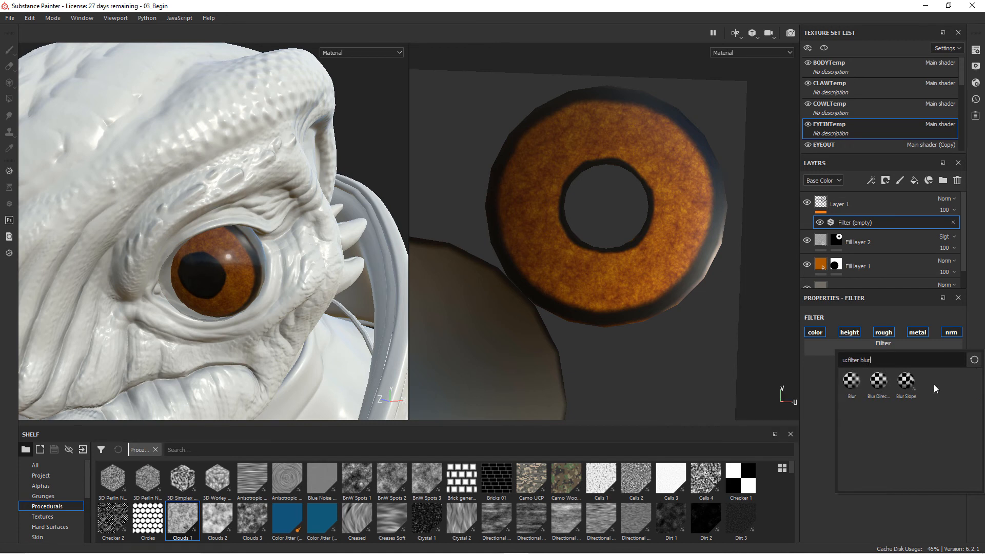
pyautogui.click(851, 384)
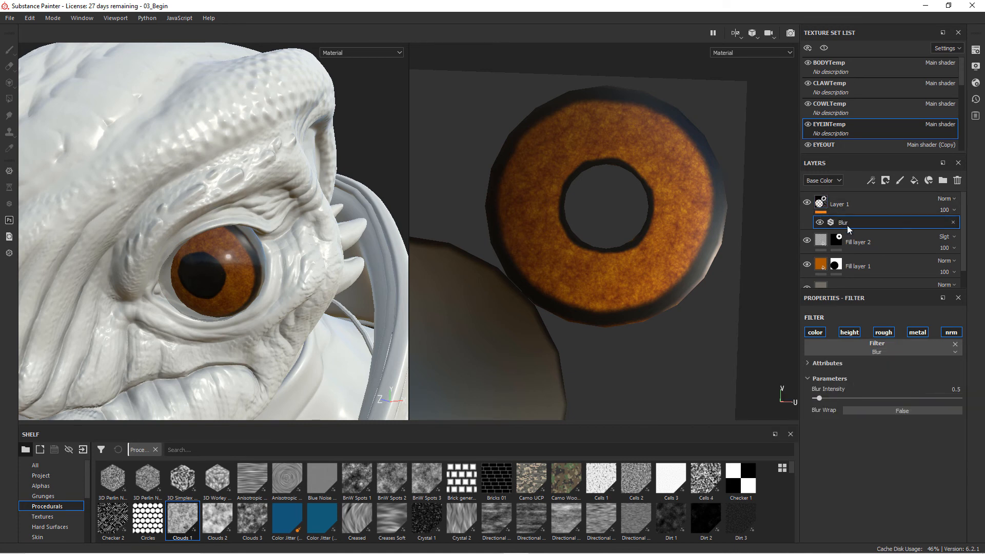
# Set the filter's blur intensity to 3.13 and lower Layer 1's opacity to 77.
pyautogui.moveTo(818, 398); pyautogui.dragTo(865, 398)
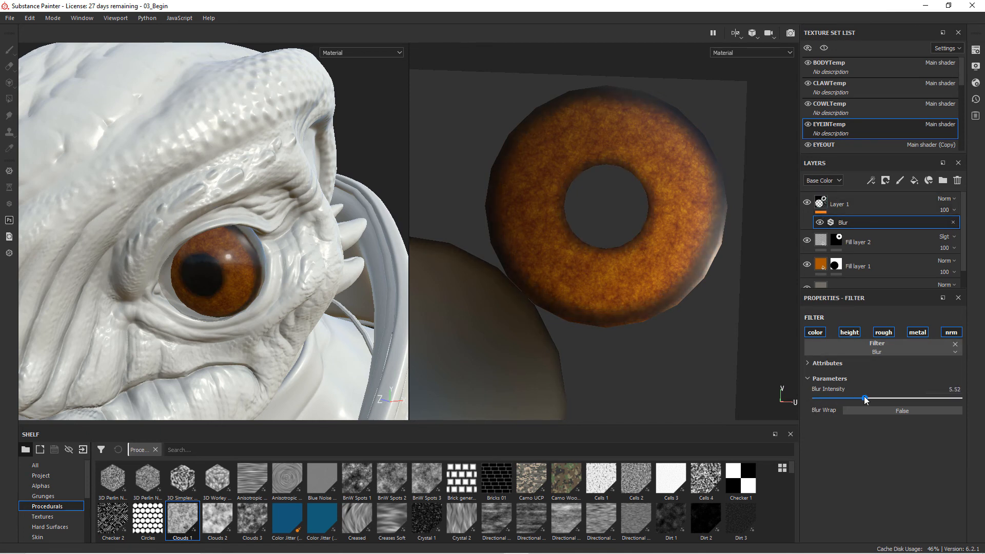
pyautogui.moveTo(860, 398)
pyautogui.mouseDown()
pyautogui.moveTo(816, 402)
pyautogui.moveTo(844, 401)
pyautogui.mouseUp()
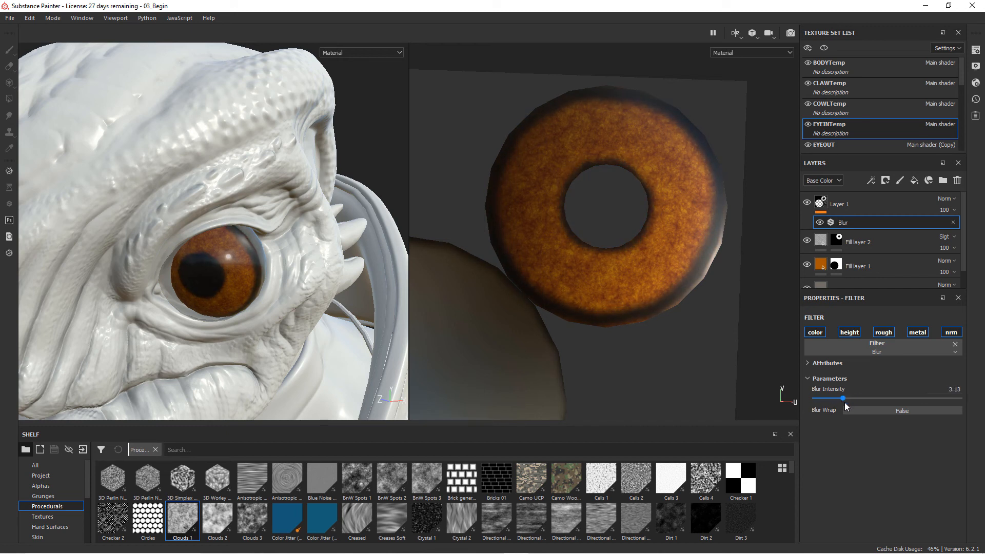
pyautogui.click(946, 210)
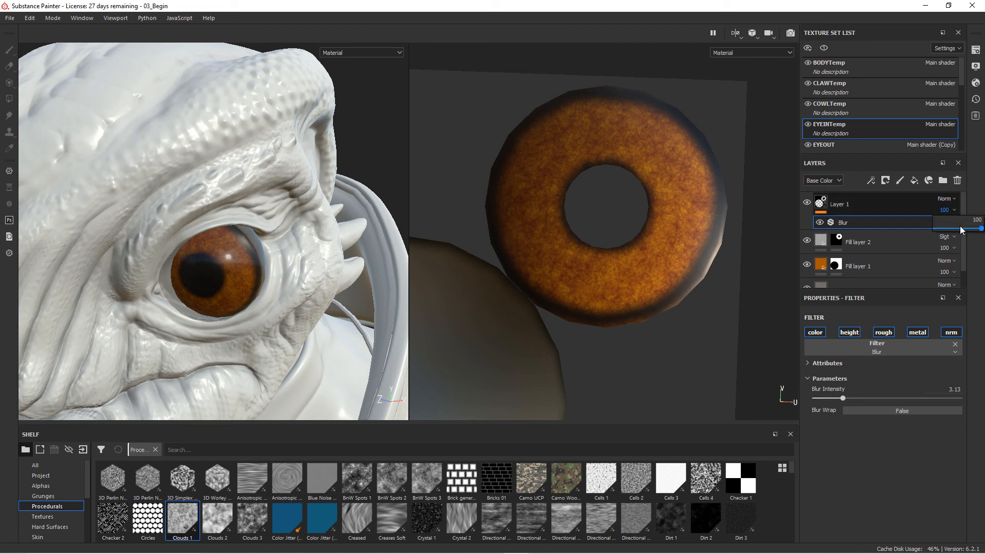
pyautogui.moveTo(980, 228); pyautogui.dragTo(974, 229)
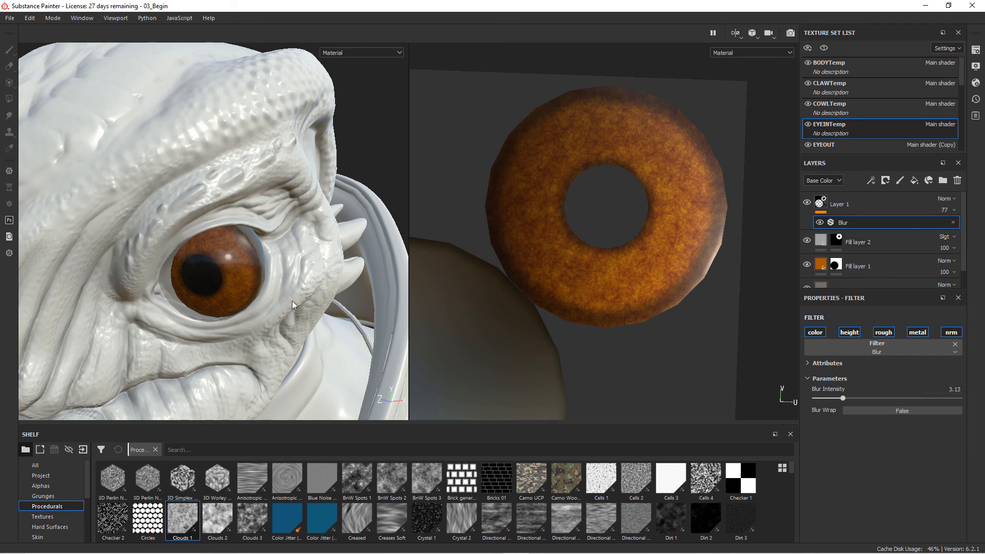
# Examine the softened iris rings on the creature's eye from several angles and distances.
pyautogui.keyDown('alt'); pyautogui.moveTo(291, 301); pyautogui.dragTo(86, 228, button='right'); pyautogui.keyUp('alt')
pyautogui.keyDown('alt'); pyautogui.moveTo(264, 290); pyautogui.dragTo(272, 318); pyautogui.keyUp('alt')
pyautogui.keyDown('alt'); pyautogui.moveTo(262, 292); pyautogui.dragTo(199, 190, button='middle'); pyautogui.keyUp('alt')
pyautogui.keyDown('alt'); pyautogui.moveTo(199, 193); pyautogui.dragTo(174, 247); pyautogui.keyUp('alt')
pyautogui.keyDown('alt'); pyautogui.moveTo(258, 244); pyautogui.dragTo(677, 347); pyautogui.keyUp('alt')
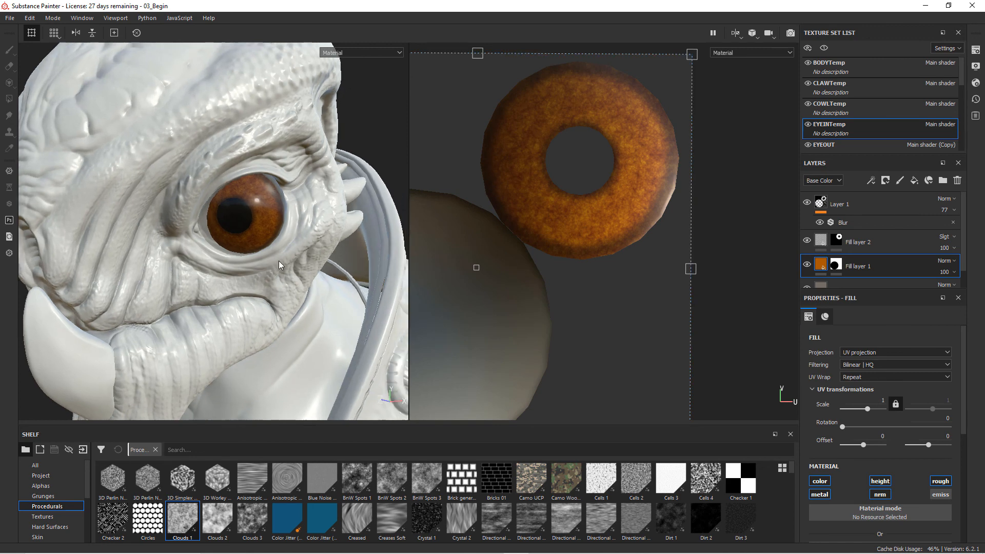
pyautogui.keyDown('alt'); pyautogui.moveTo(279, 261); pyautogui.dragTo(259, 199, button='right'); pyautogui.keyUp('alt')
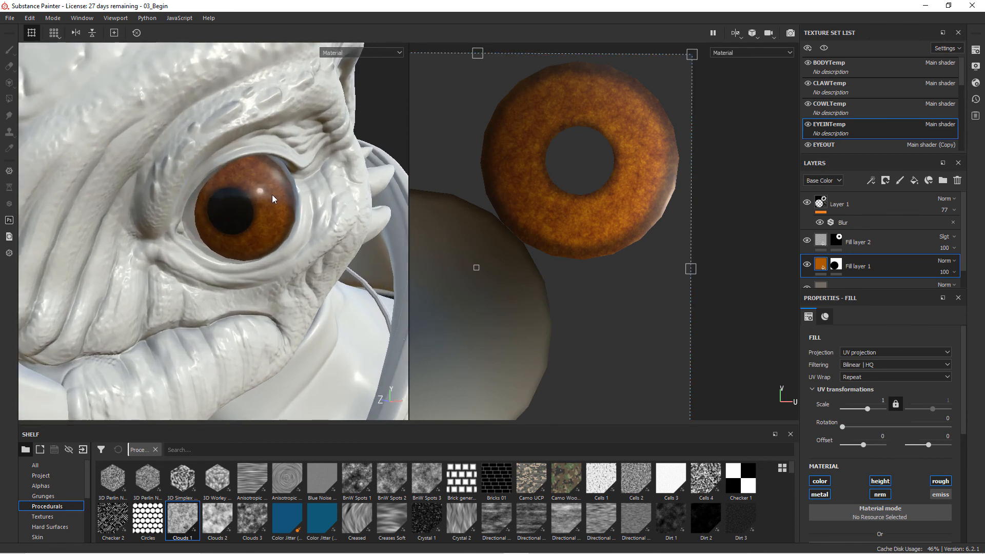
pyautogui.keyDown('alt'); pyautogui.moveTo(290, 217); pyautogui.dragTo(253, 226, button='right'); pyautogui.keyUp('alt')
pyautogui.moveTo(253, 226)
pyautogui.keyDown('alt'); pyautogui.mouseDown()
pyautogui.moveTo(222, 226)
pyautogui.moveTo(245, 223)
pyautogui.mouseUp(); pyautogui.keyUp('alt')
pyautogui.keyDown('alt'); pyautogui.moveTo(245, 223); pyautogui.dragTo(245, 214, button='middle'); pyautogui.keyUp('alt')
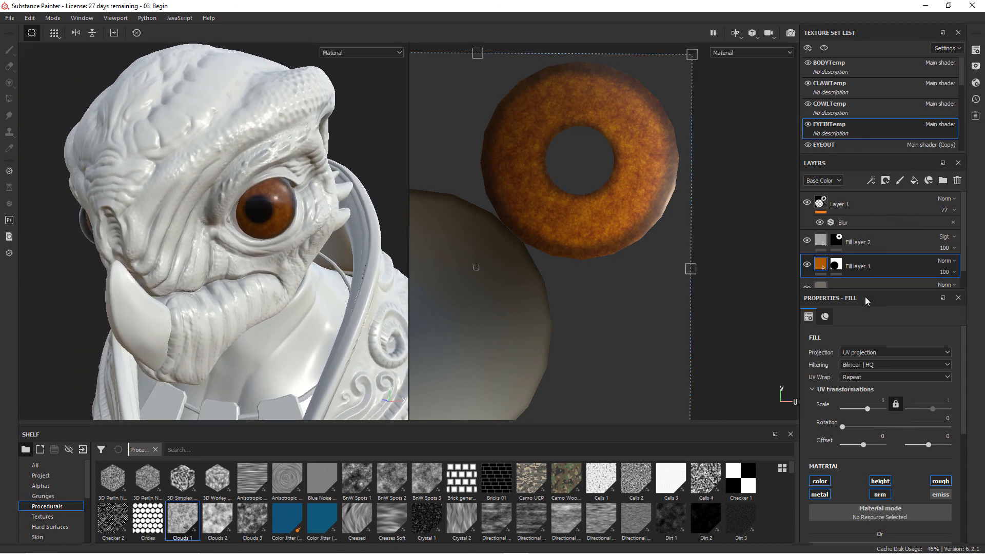
# Change the base color of the iris fill, Fill layer 1, to a brighter reddish orange and check both eyes on the model.
pyautogui.moveTo(865, 292); pyautogui.dragTo(865, 345)
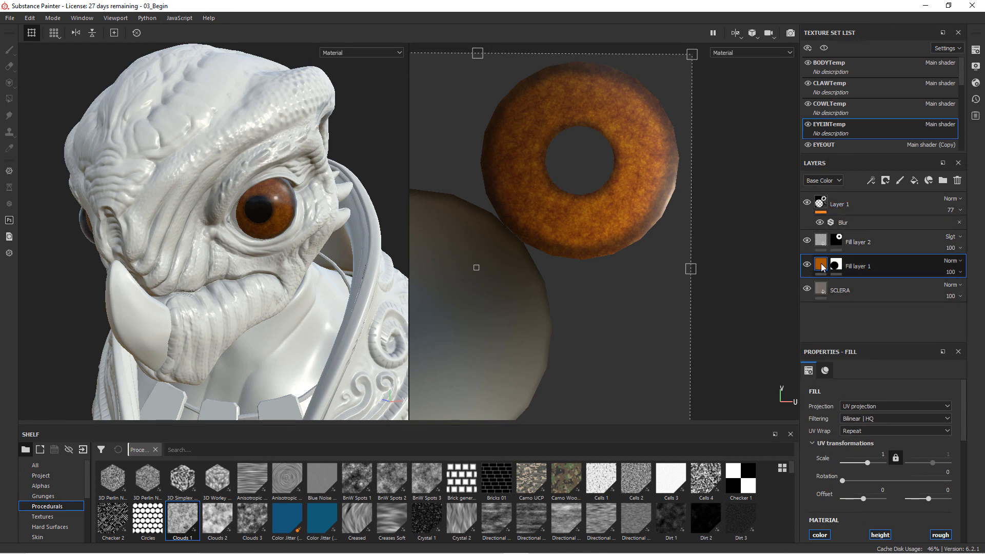
pyautogui.scroll(-3, 902, 452)
pyautogui.click(919, 457)
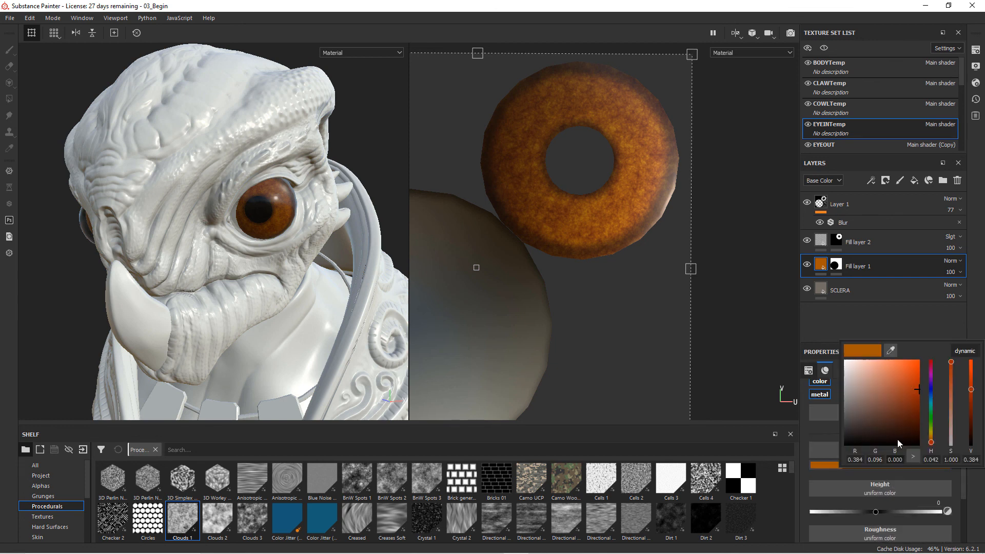
pyautogui.moveTo(909, 388); pyautogui.dragTo(893, 376)
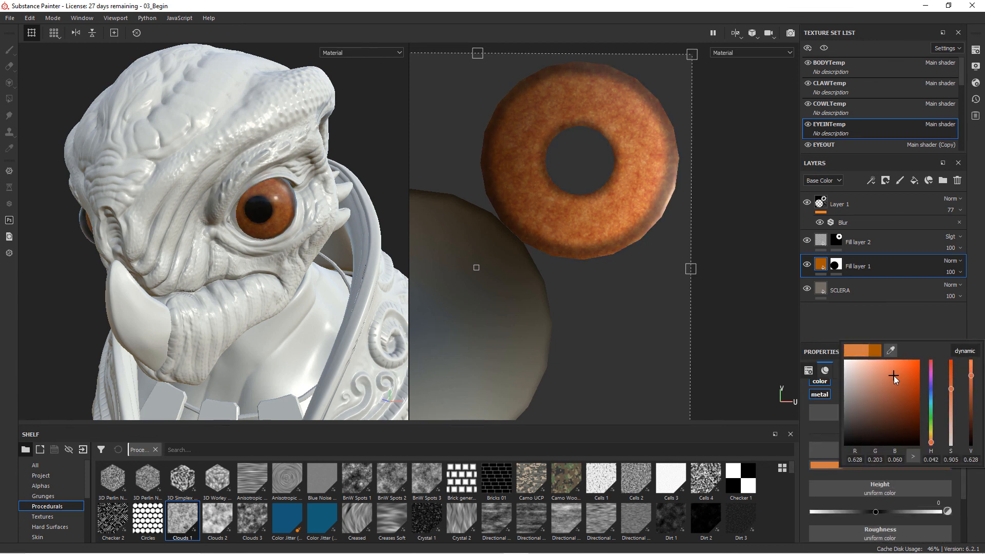
pyautogui.moveTo(931, 442); pyautogui.dragTo(933, 444)
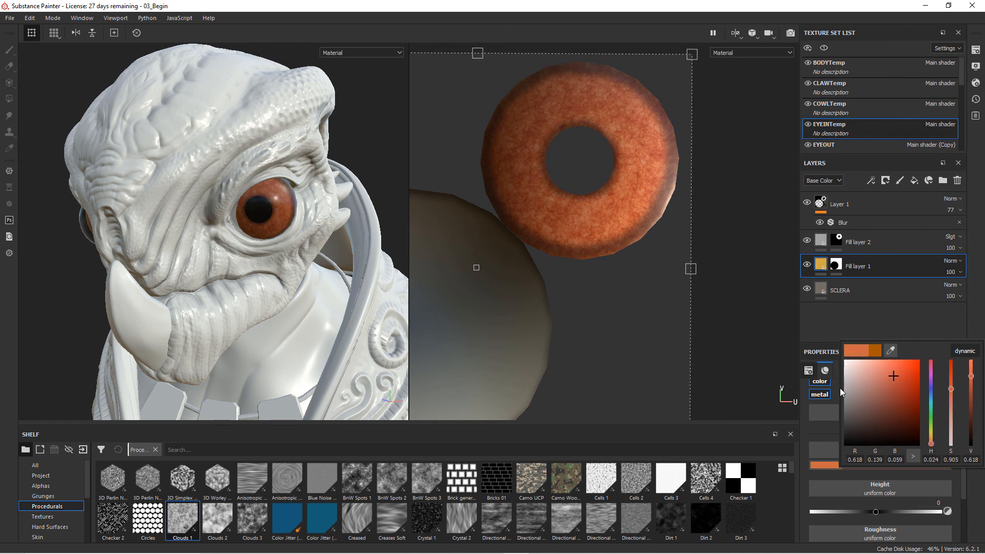
pyautogui.moveTo(893, 376); pyautogui.dragTo(907, 376)
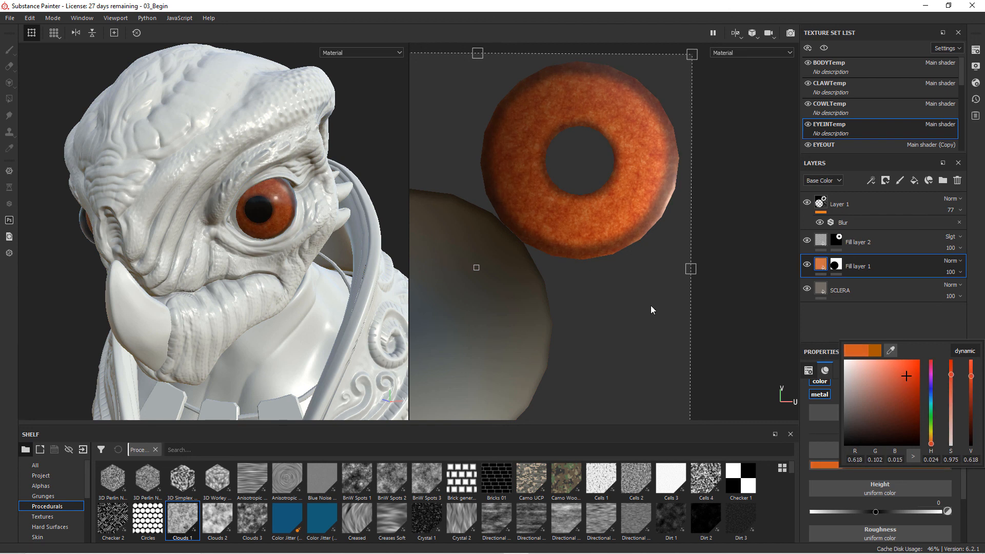
pyautogui.moveTo(933, 442); pyautogui.dragTo(932, 445)
pyautogui.keyDown('alt'); pyautogui.moveTo(337, 299); pyautogui.dragTo(228, 260); pyautogui.keyUp('alt')
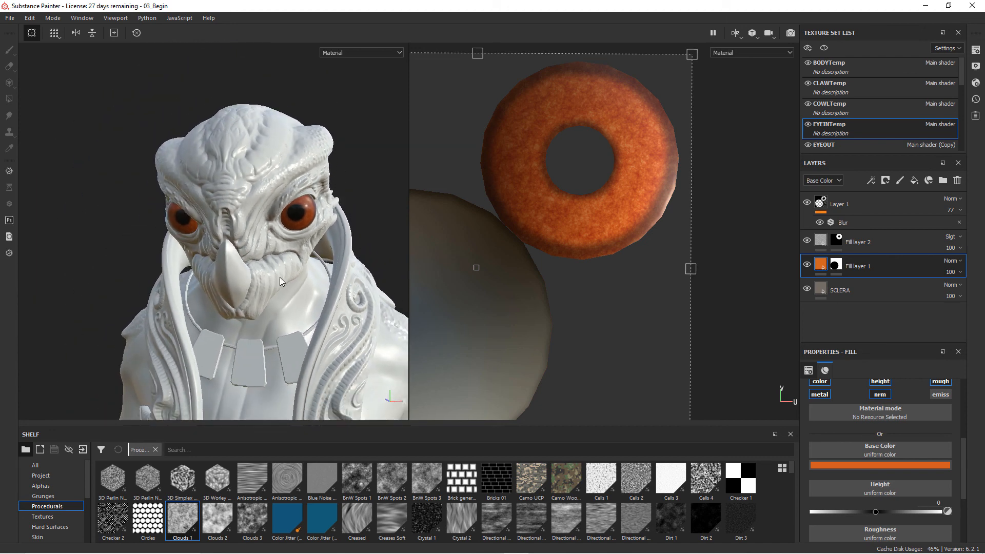